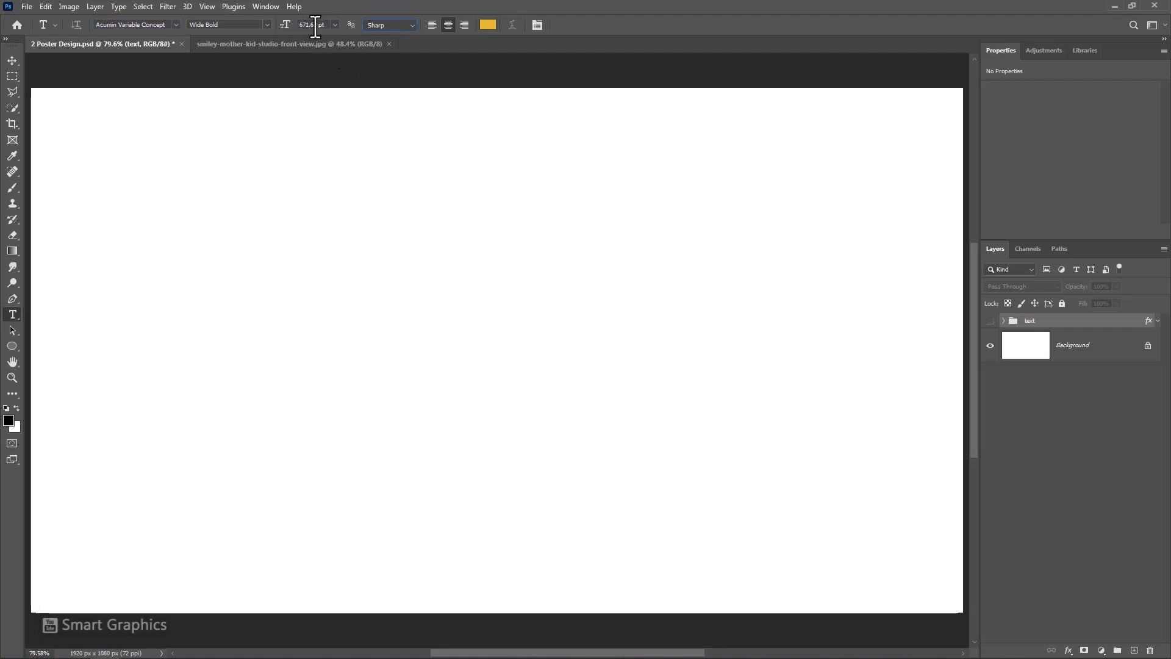
- Add a yellow "2" text layer in Acumin Variable Concept Wide Bold at 1295.99 pt
{"action": "left_click", "coordinate": [411, 331]}
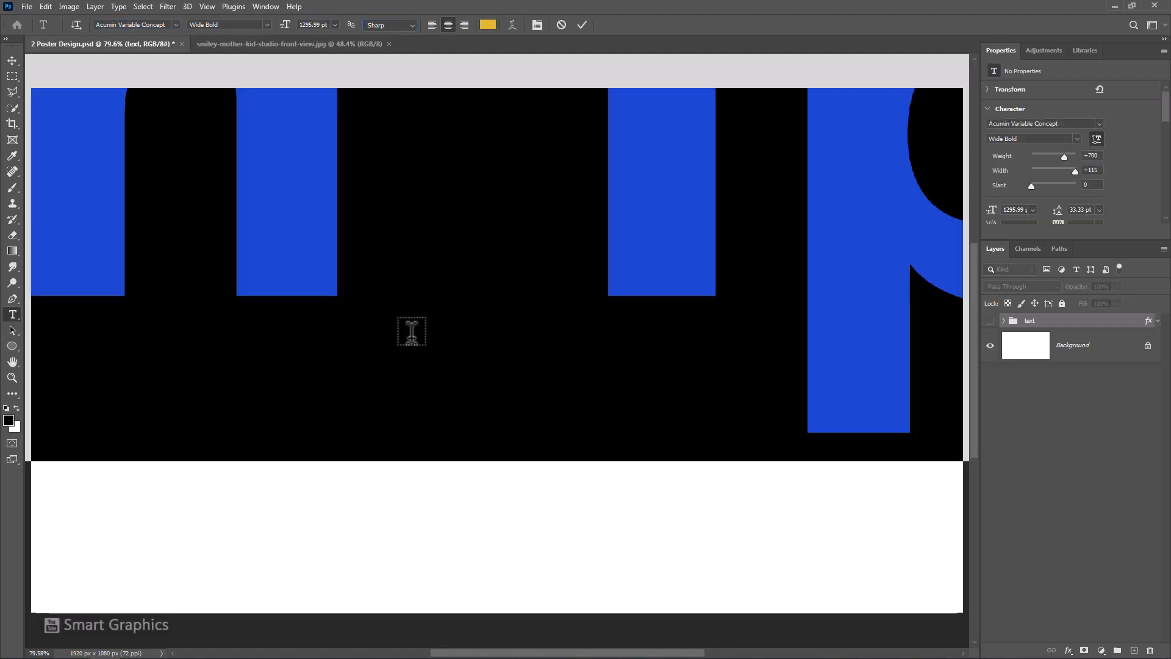
{"action": "type", "text": "2"}
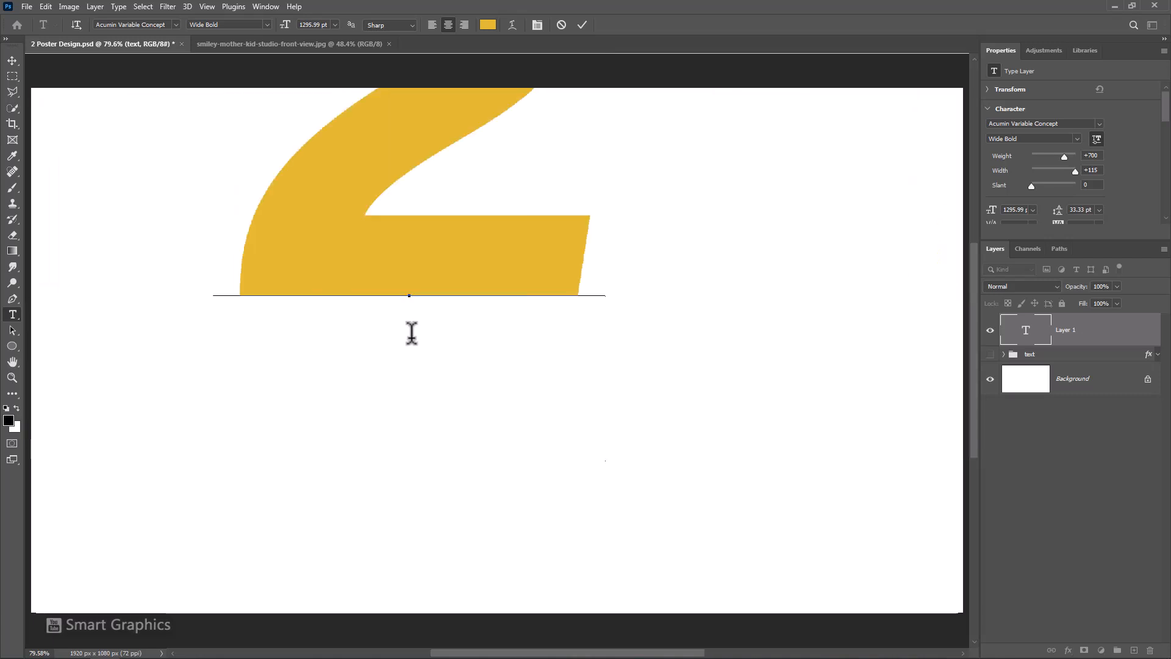
{"action": "left_click", "coordinate": [582, 25]}
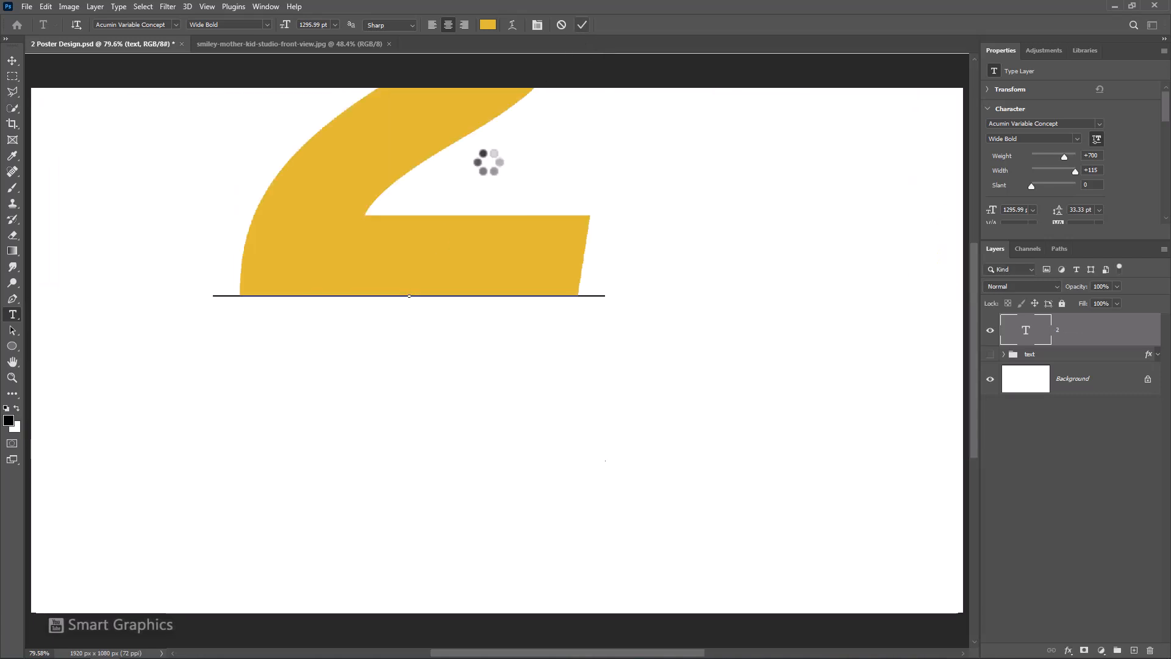
- Centre the "2" horizontally and vertically on the canvas, then clear the selection
{"action": "left_click", "coordinate": [12, 59]}
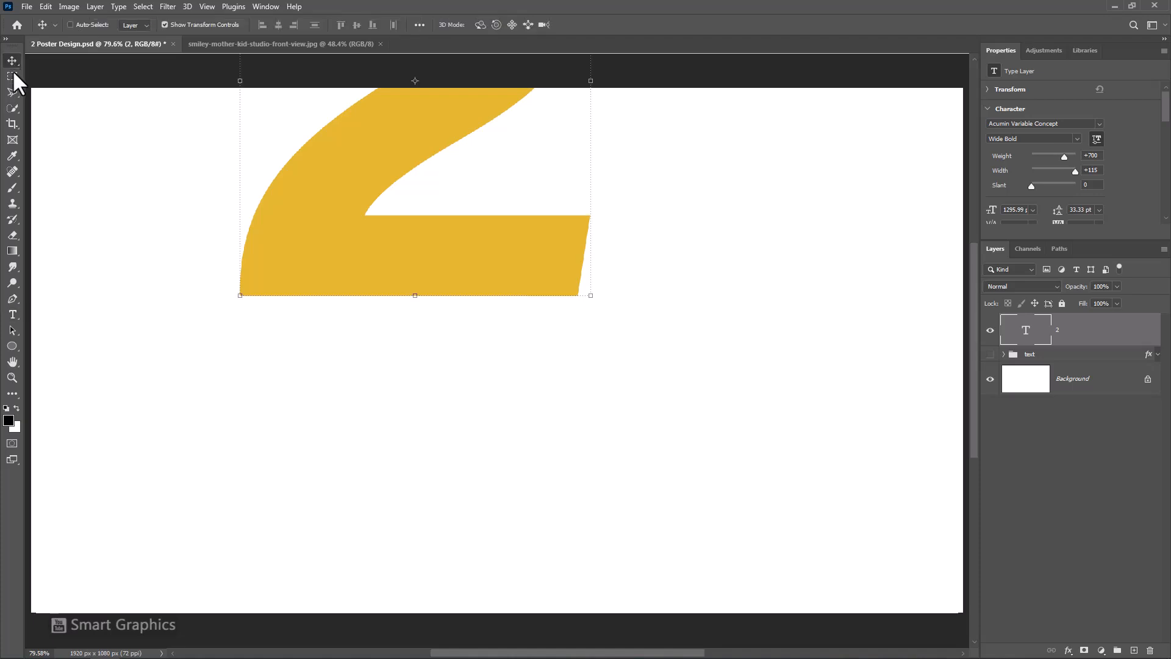
{"action": "key", "text": "ctrl+a"}
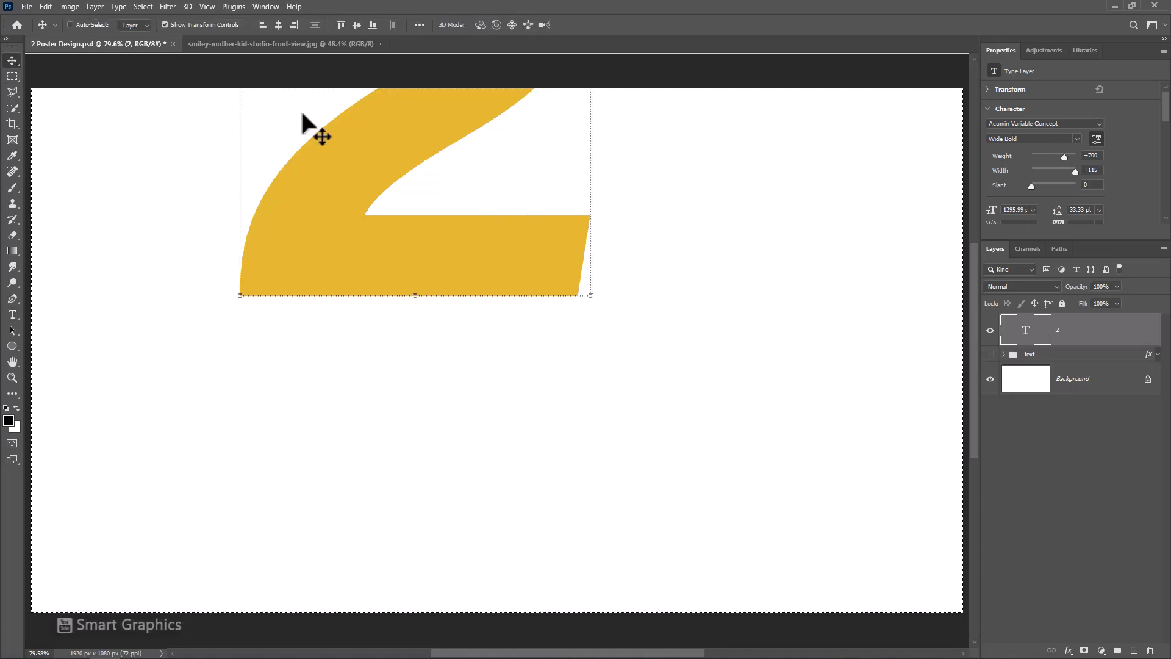
{"action": "left_click", "coordinate": [278, 24]}
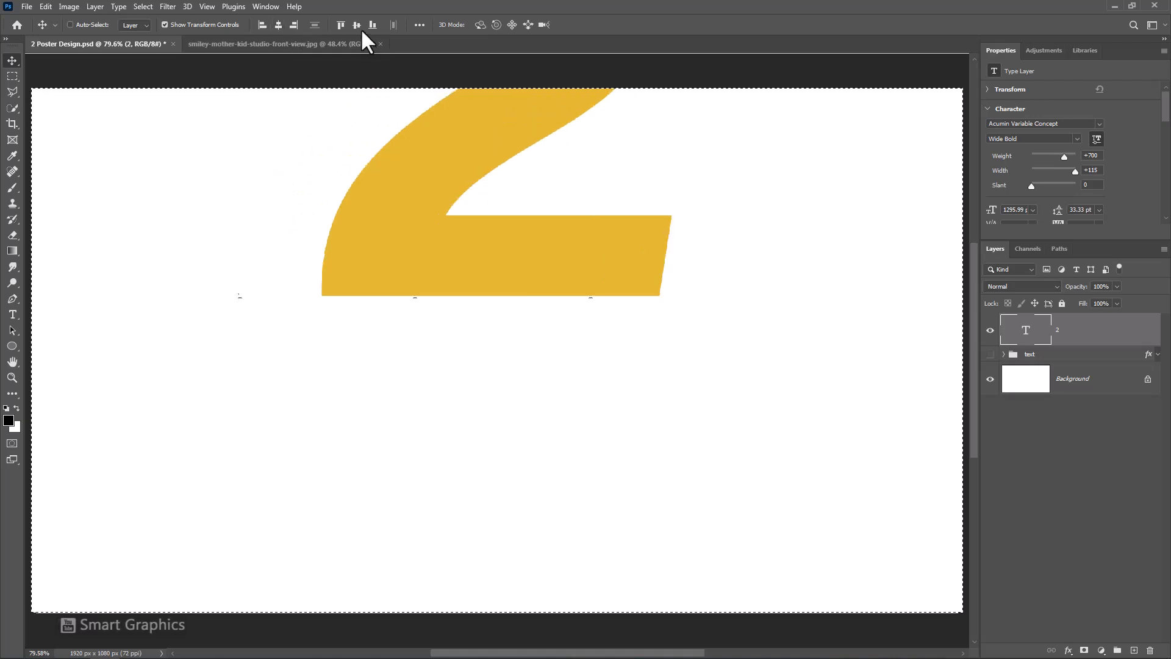
{"action": "left_click", "coordinate": [356, 24]}
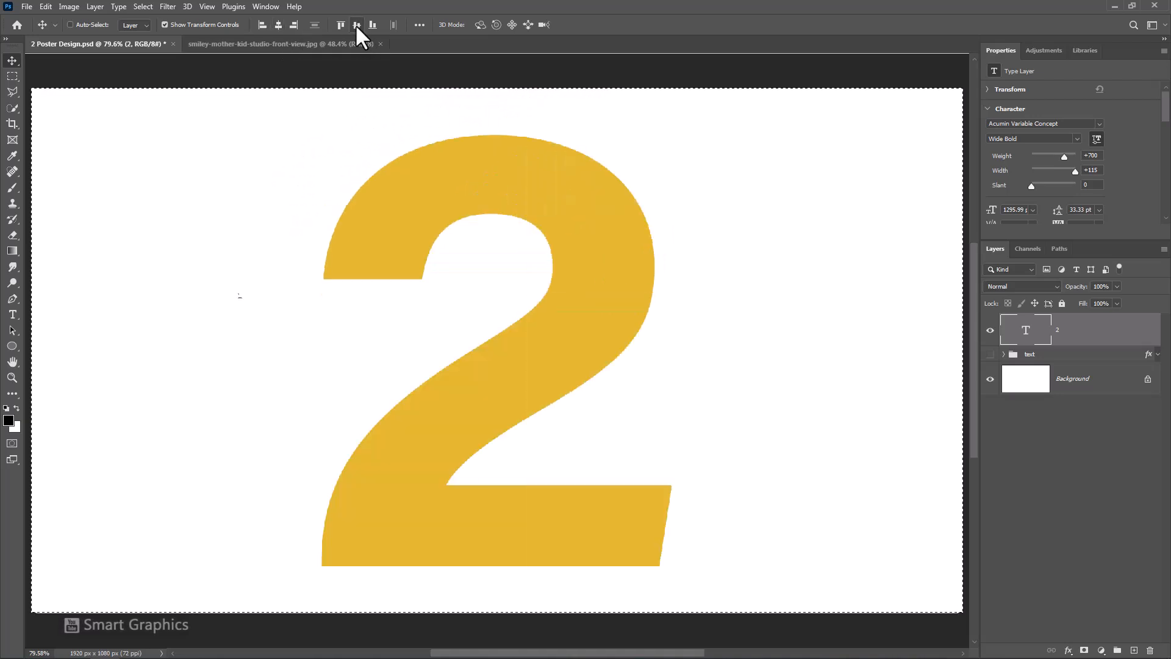
{"action": "key", "text": "ctrl+d"}
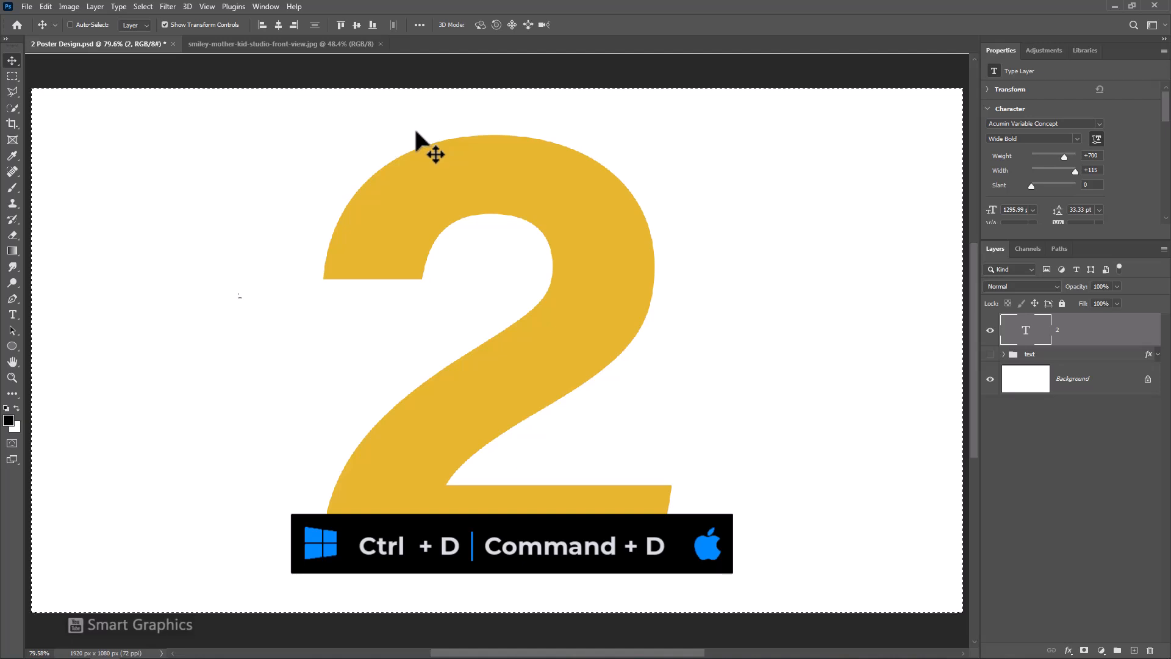
{"action": "key", "text": "ctrl"}
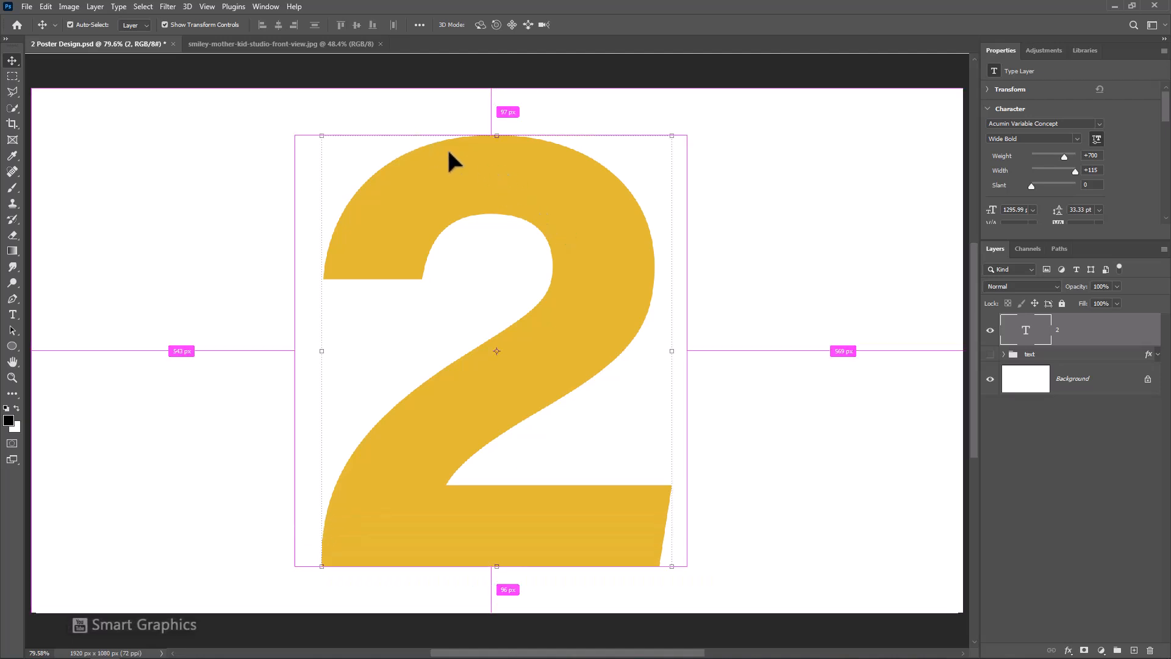
- Add an Inner Shadow to the "2" layer in Multiply mode with a near-black colour and 68% opacity
{"action": "right_click", "coordinate": [1093, 342]}
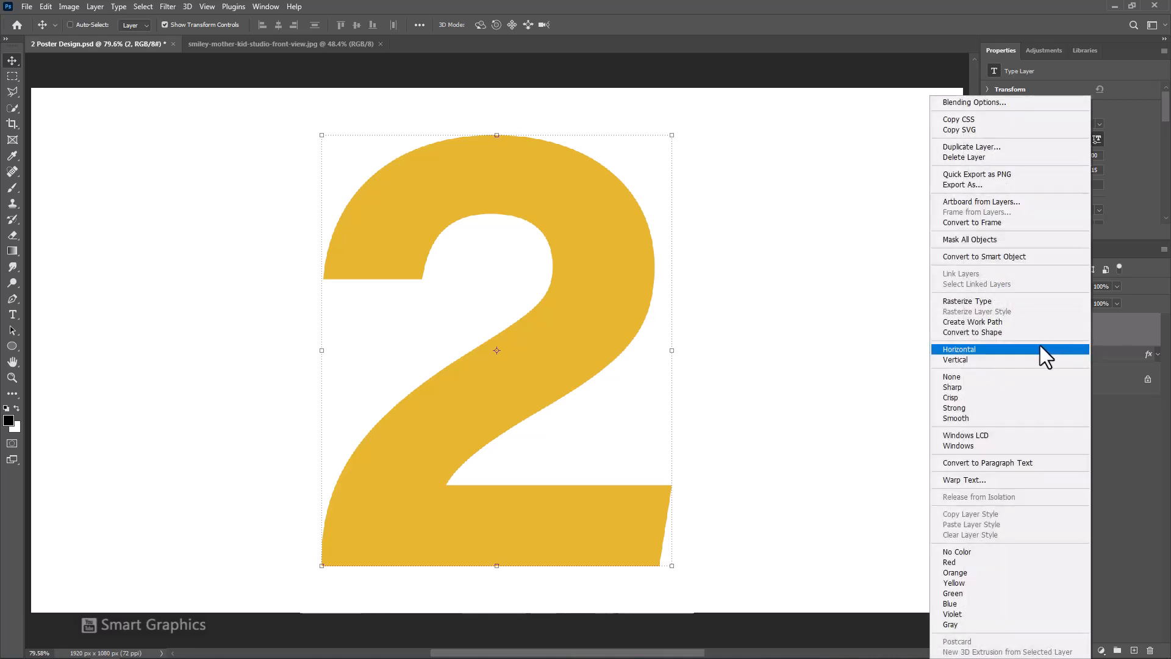
{"action": "left_click", "coordinate": [971, 100]}
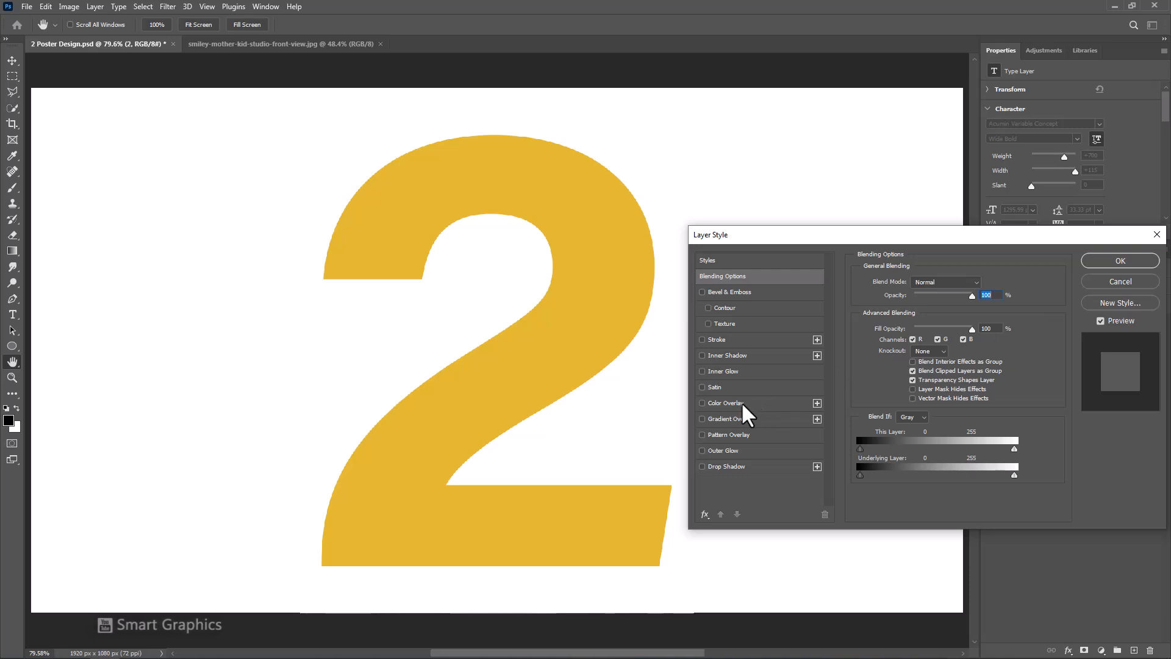
{"action": "left_click", "coordinate": [726, 356]}
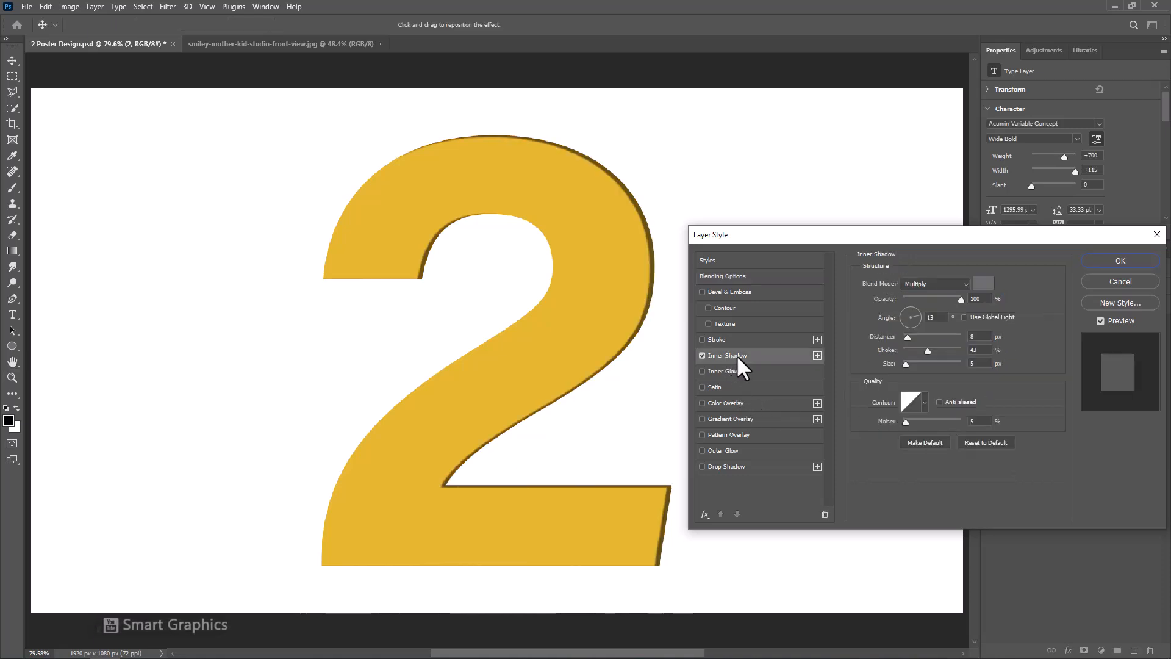
{"action": "left_click", "coordinate": [984, 284]}
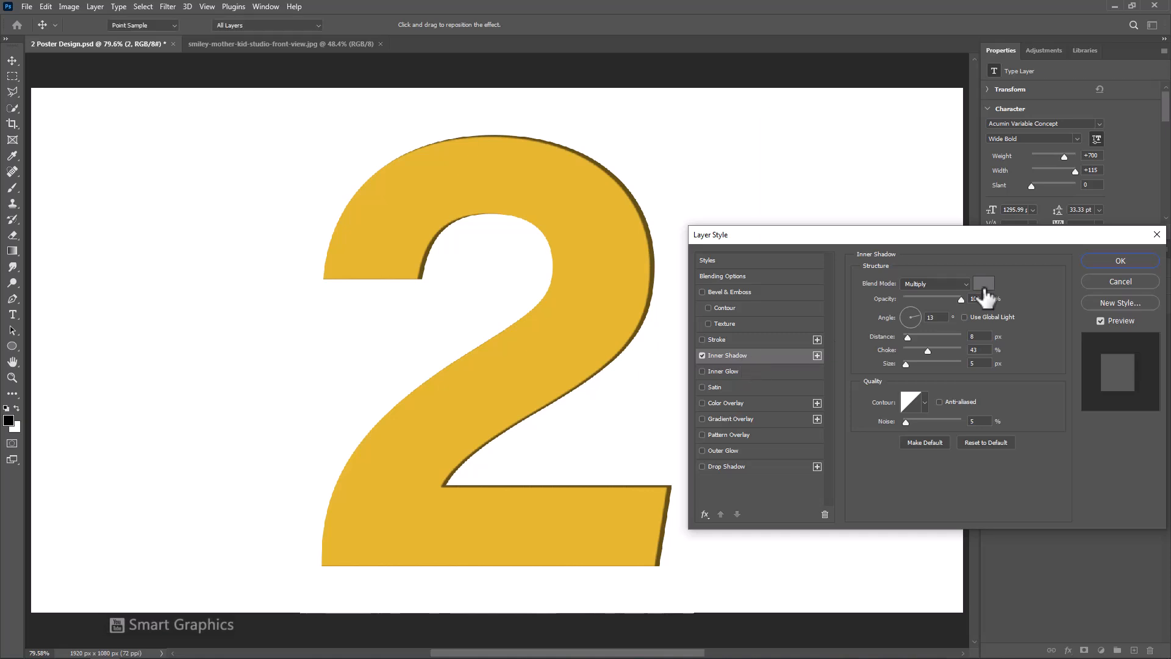
{"action": "mouse_move", "coordinate": [783, 280]}
{"action": "left_mouse_down"}
{"action": "mouse_move", "coordinate": [726, 303]}
{"action": "mouse_move", "coordinate": [744, 281]}
{"action": "left_mouse_up"}
{"action": "left_click", "coordinate": [1027, 140]}
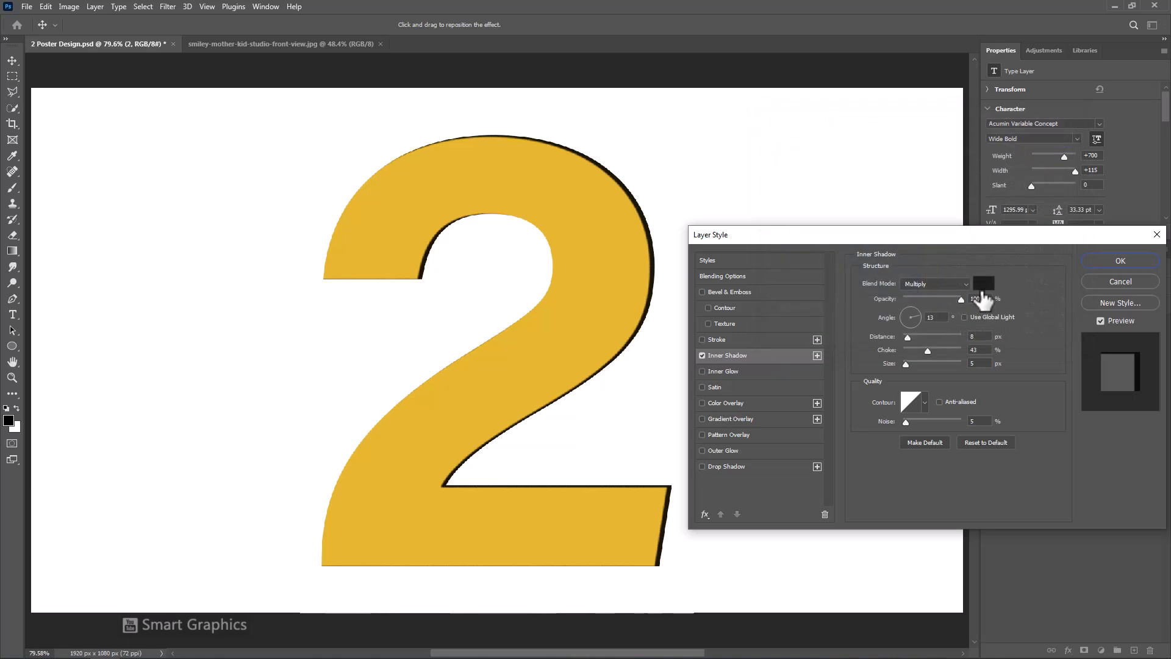
{"action": "left_click_drag", "start_coordinate": [957, 295], "coordinate": [941, 295]}
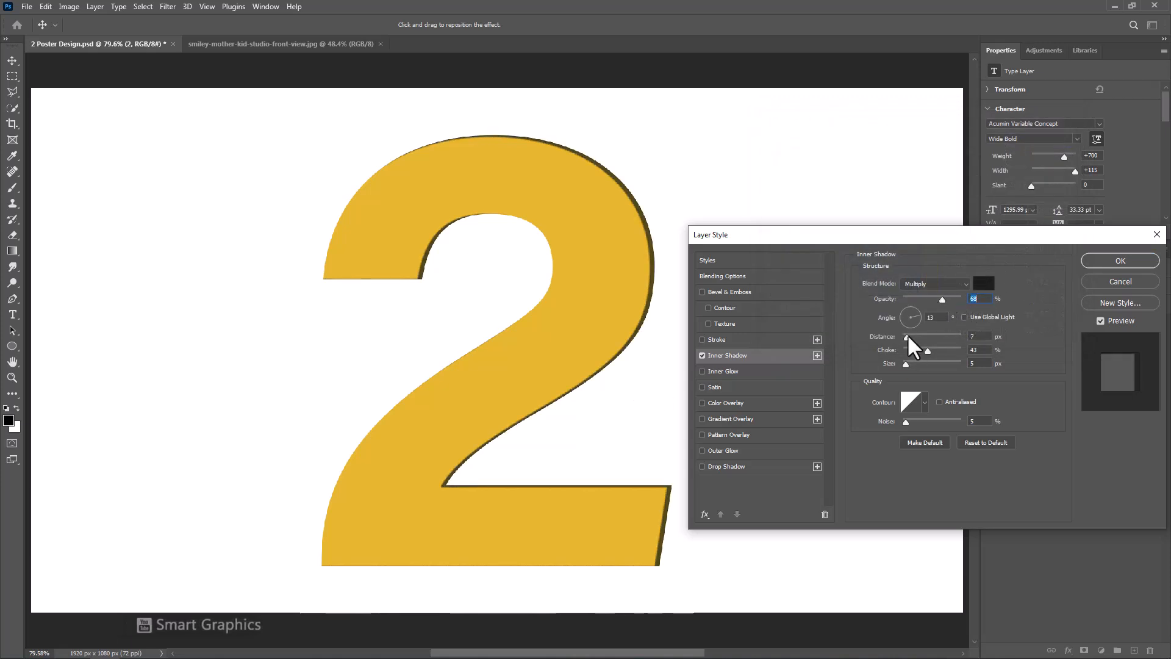
- Try a softer inner shadow on the "2" with an 81° angle and 49 px size
{"action": "left_click_drag", "start_coordinate": [906, 336], "coordinate": [916, 305]}
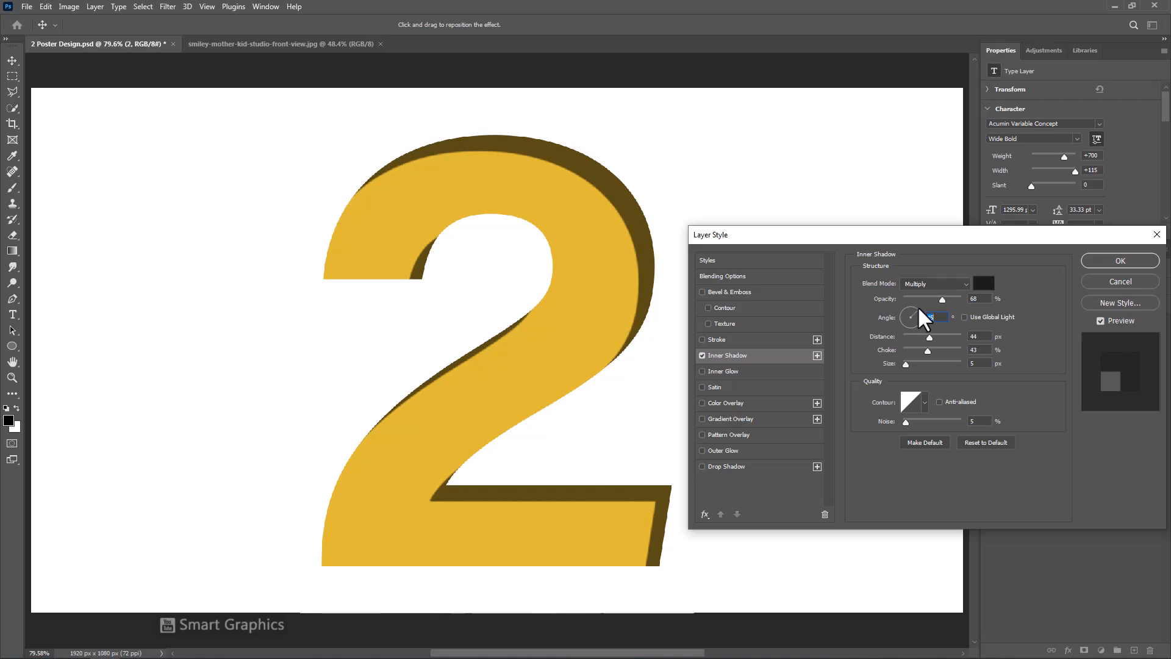
{"action": "left_click_drag", "start_coordinate": [656, 396], "coordinate": [622, 430]}
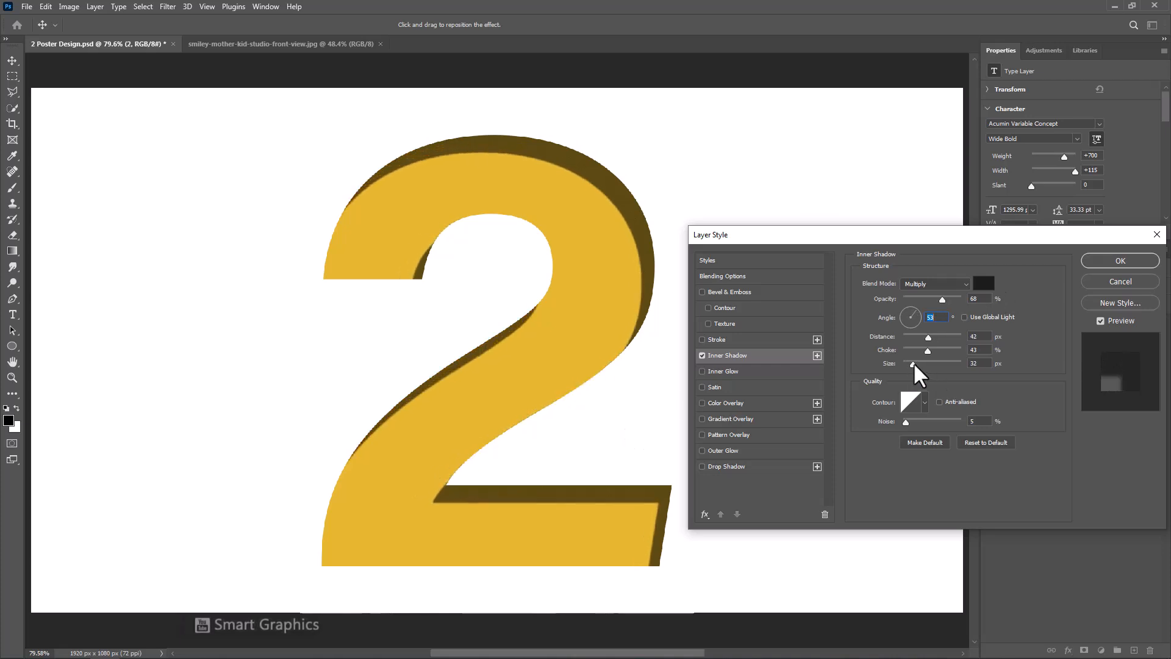
{"action": "left_click_drag", "start_coordinate": [914, 364], "coordinate": [917, 361]}
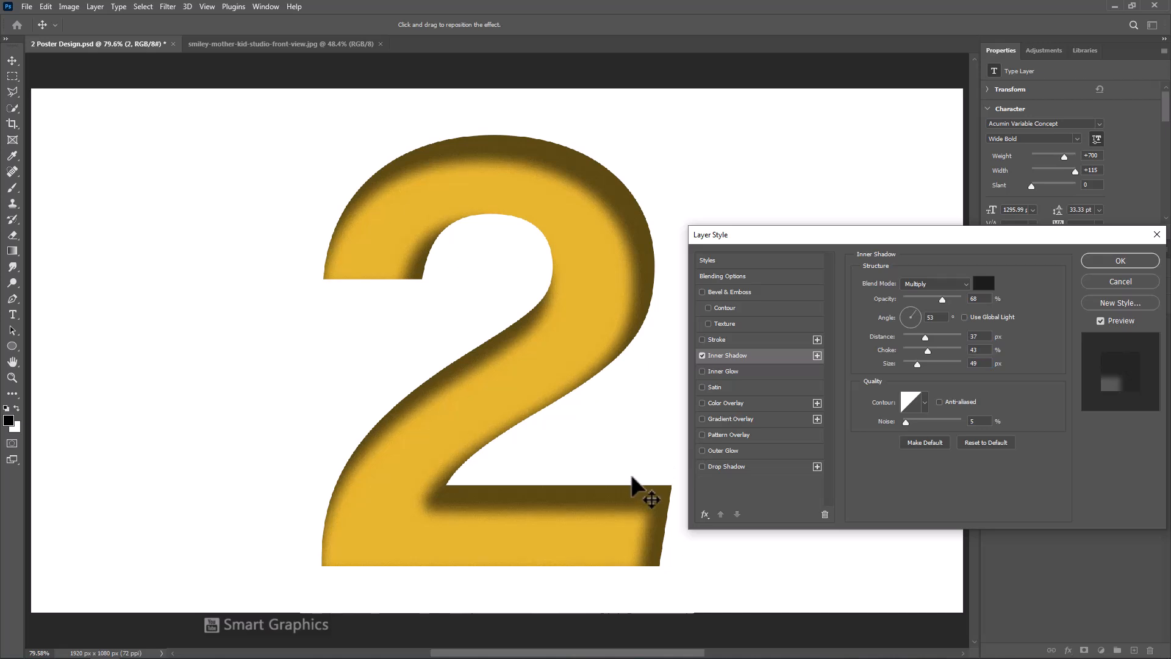
{"action": "left_click_drag", "start_coordinate": [634, 483], "coordinate": [639, 478]}
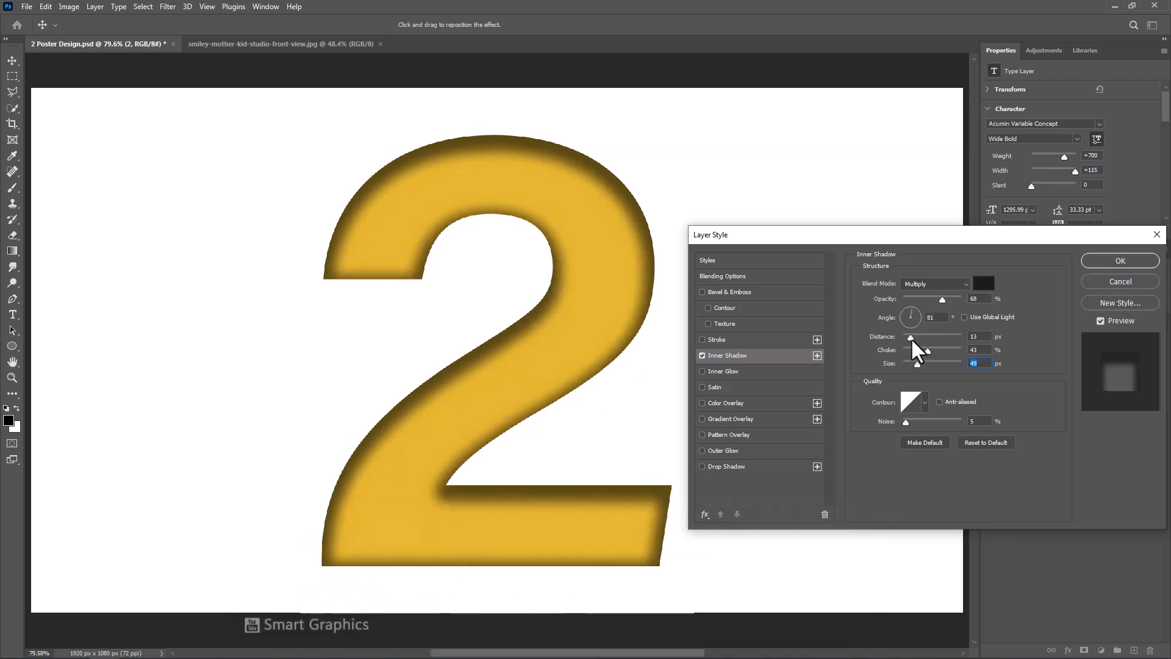
- Set the inner shadow to a 60° angle, 40 px distance, 15% choke and 13 px size, and apply the layer style
{"action": "left_click_drag", "start_coordinate": [912, 338], "coordinate": [909, 351]}
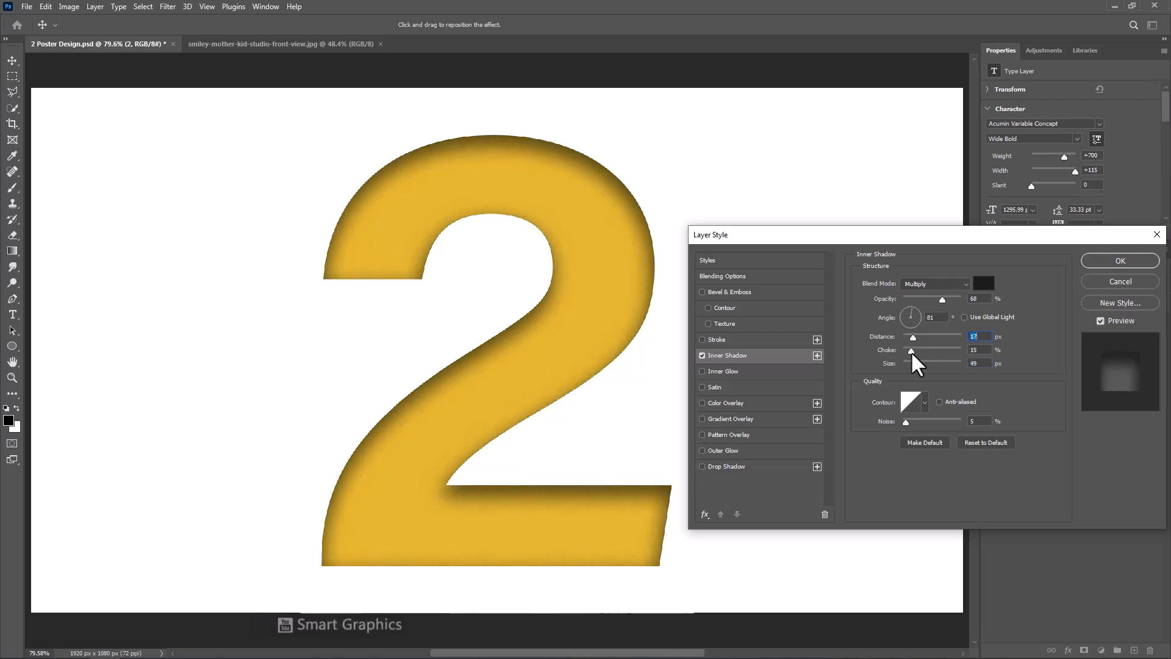
{"action": "left_click", "coordinate": [911, 351]}
{"action": "left_click_drag", "start_coordinate": [676, 487], "coordinate": [605, 504]}
{"action": "left_click_drag", "start_coordinate": [916, 362], "coordinate": [909, 362]}
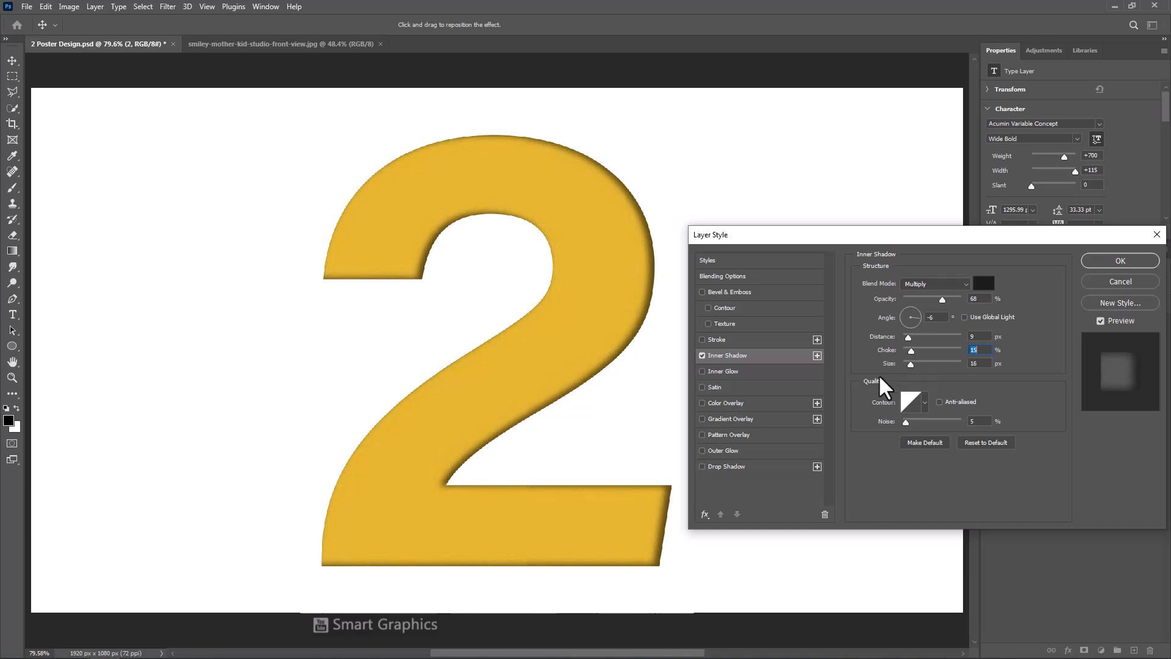
{"action": "left_click_drag", "start_coordinate": [650, 495], "coordinate": [642, 514]}
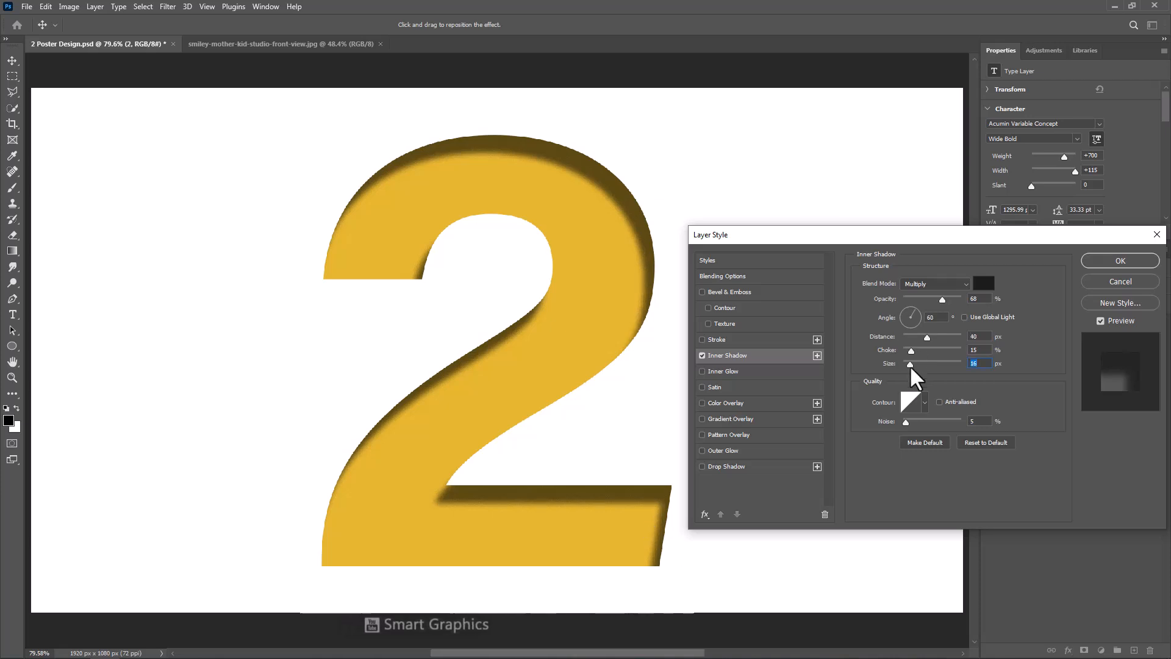
{"action": "left_click_drag", "start_coordinate": [909, 364], "coordinate": [908, 362]}
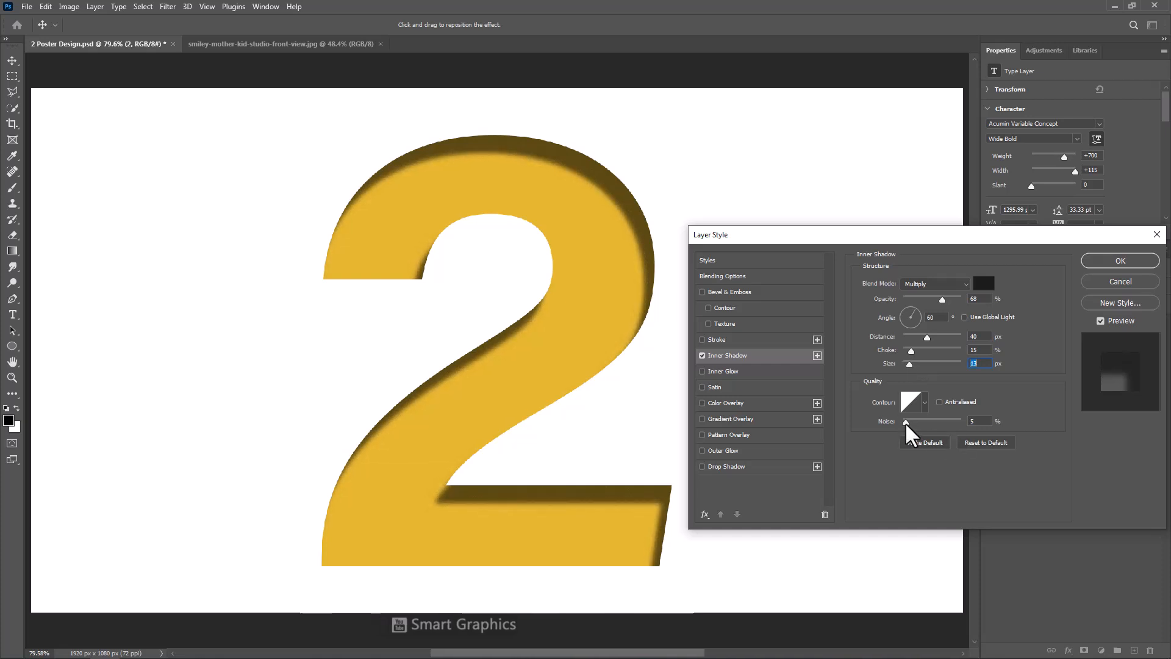
{"action": "left_click", "coordinate": [906, 421]}
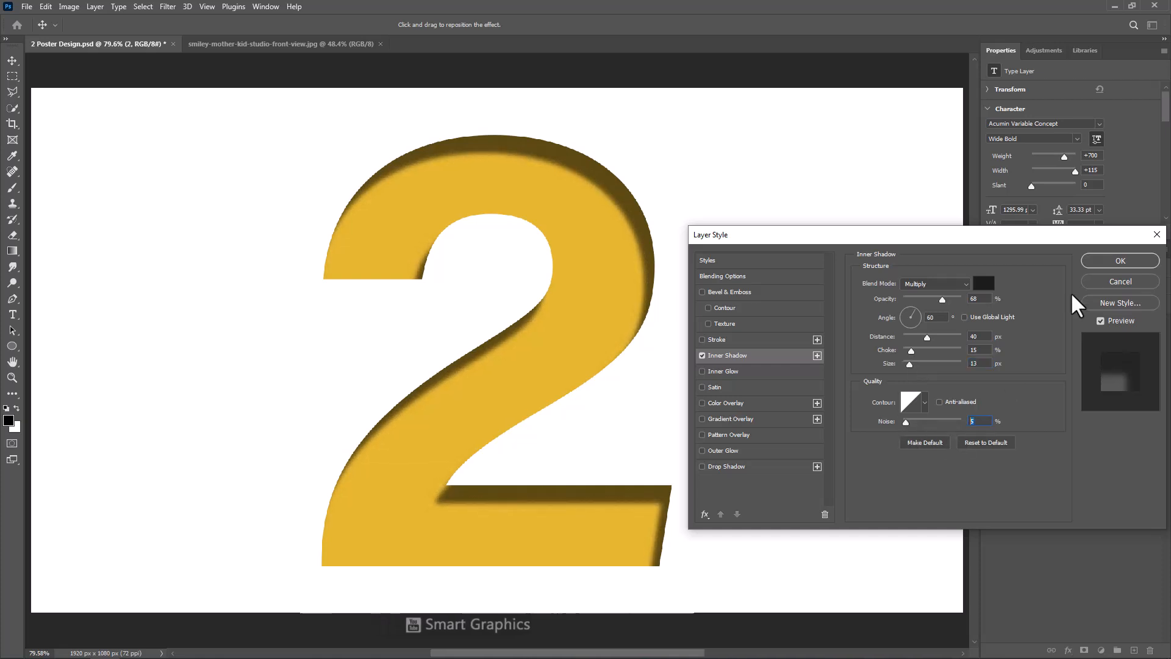
{"action": "left_click", "coordinate": [1132, 265]}
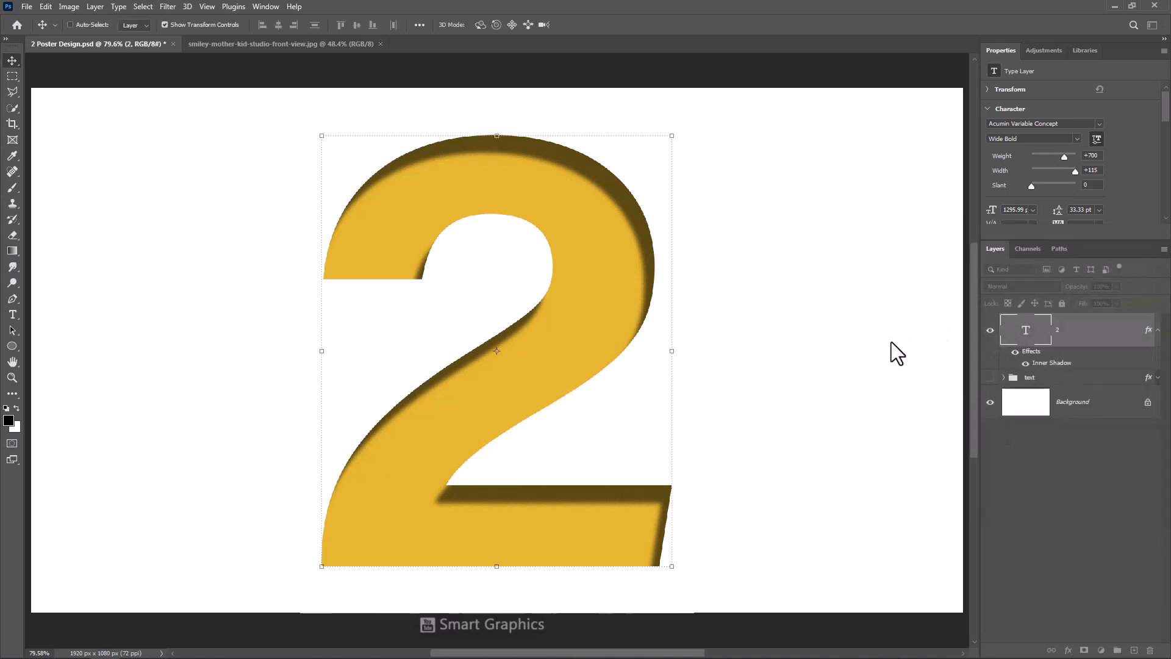
- Copy the mother-and-kid studio photo into the 2 Poster Design document and flip it horizontally
{"action": "left_click", "coordinate": [332, 43]}
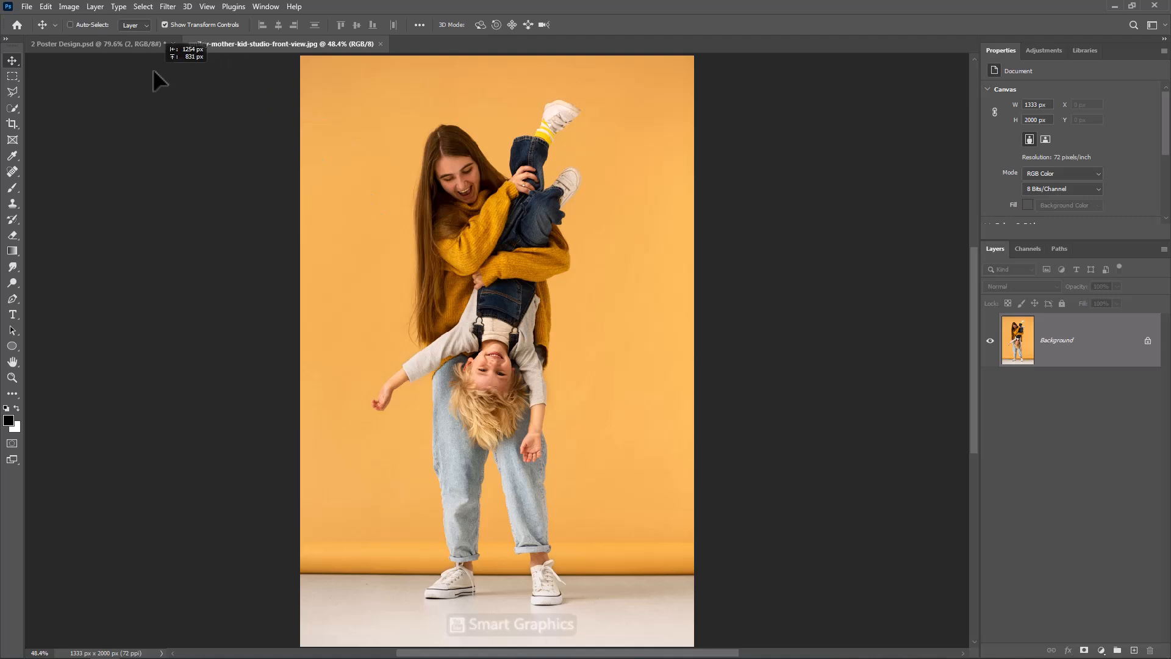
{"action": "left_click_drag", "start_coordinate": [134, 46], "coordinate": [506, 385]}
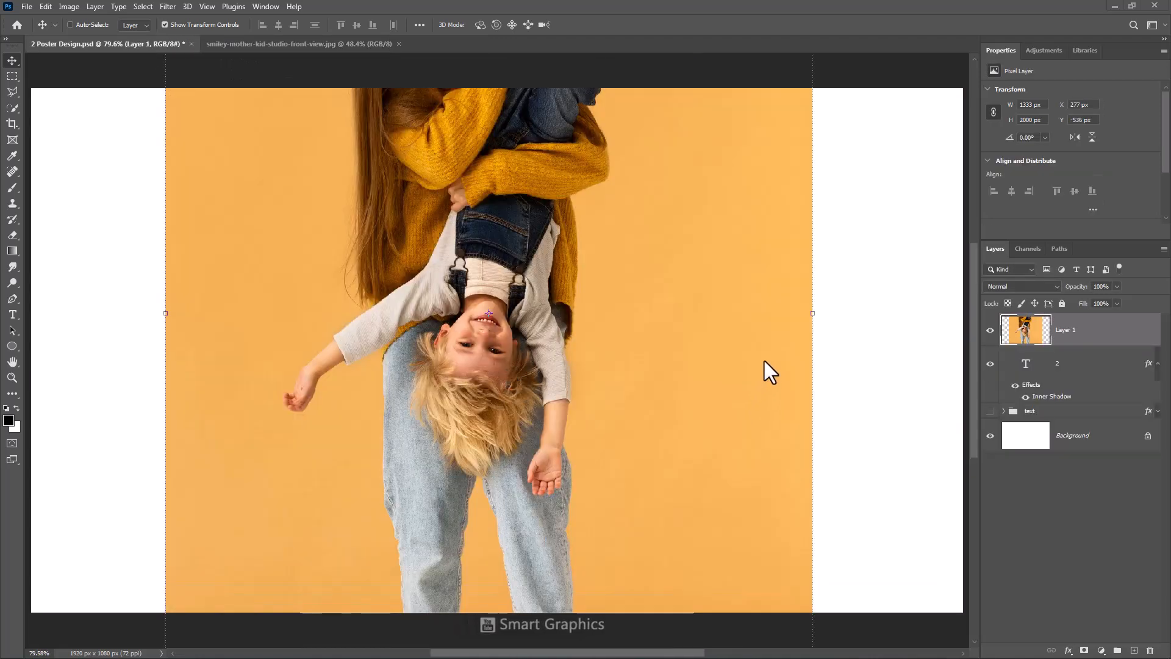
{"action": "key", "text": "ctrl+t"}
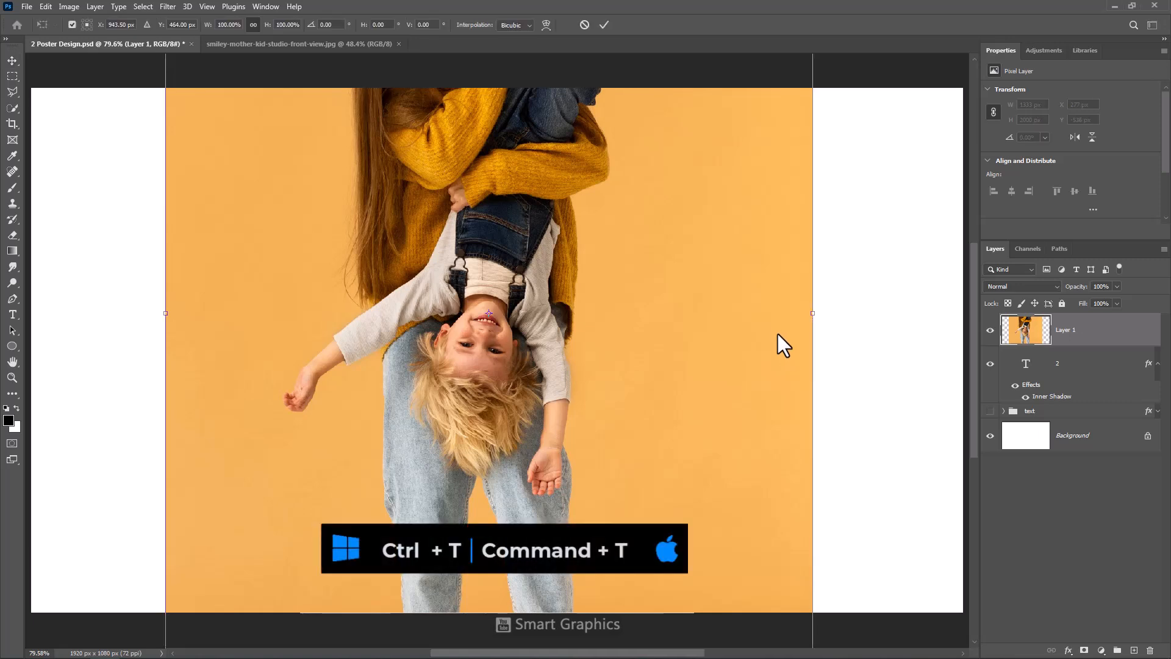
{"action": "right_click", "coordinate": [773, 311]}
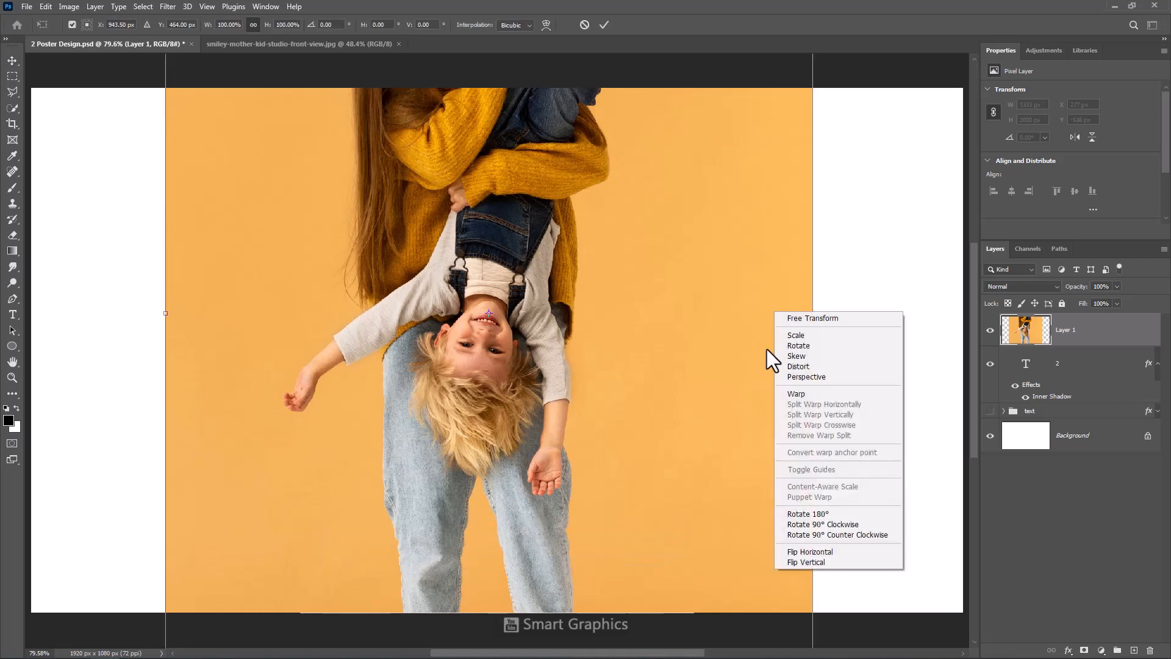
{"action": "left_click", "coordinate": [799, 552]}
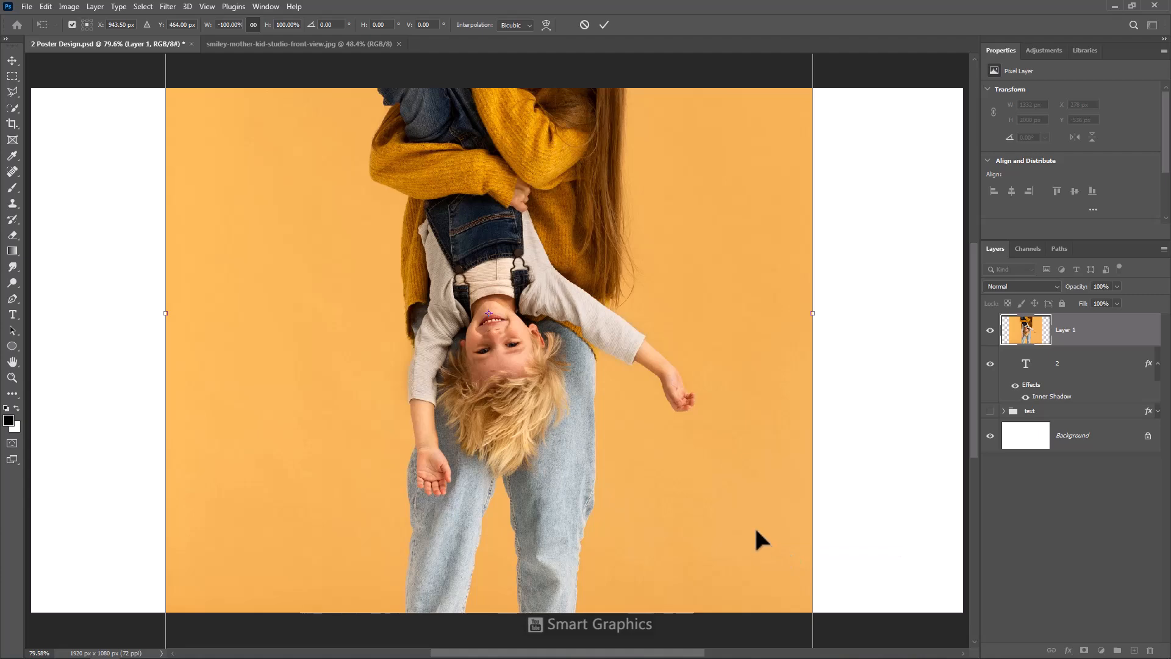
- Scale the photo to about 59%, lower its opacity to 61%, and position it over the "2"
{"action": "left_click_drag", "start_coordinate": [812, 313], "coordinate": [677, 337]}
{"action": "left_click_drag", "start_coordinate": [1081, 287], "coordinate": [1057, 286]}
{"action": "left_click_drag", "start_coordinate": [618, 378], "coordinate": [614, 447]}
{"action": "left_click_drag", "start_coordinate": [562, 308], "coordinate": [575, 350]}
{"action": "left_click_drag", "start_coordinate": [519, 163], "coordinate": [519, 135]}
{"action": "left_click_drag", "start_coordinate": [332, 413], "coordinate": [321, 414]}
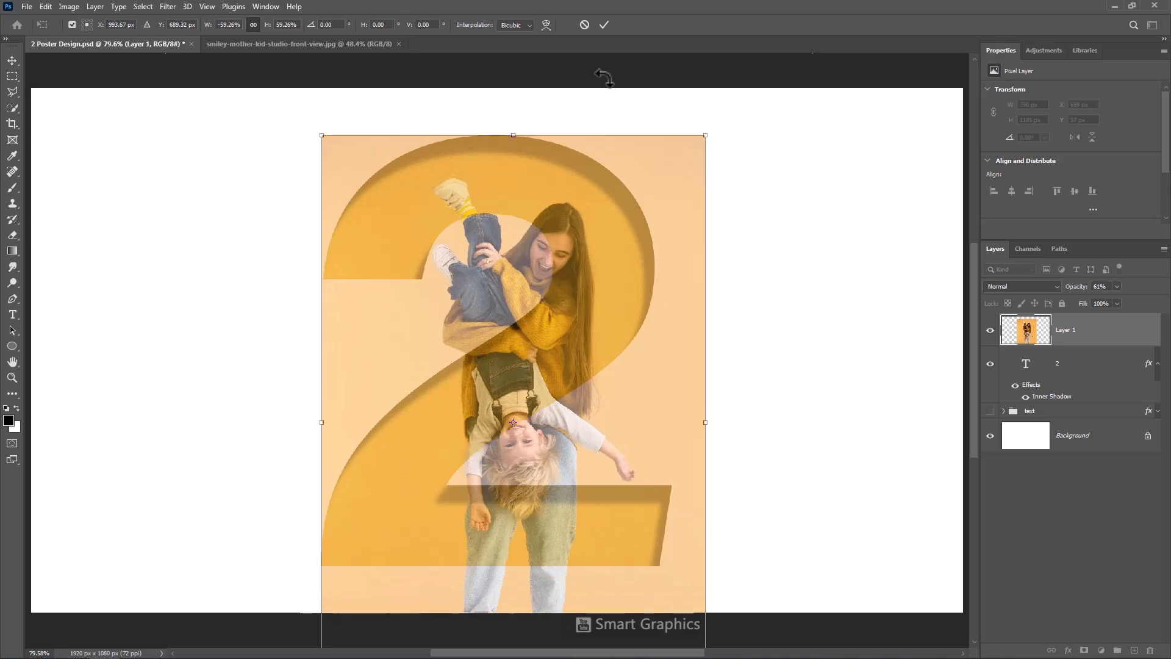
{"action": "left_click", "coordinate": [603, 25]}
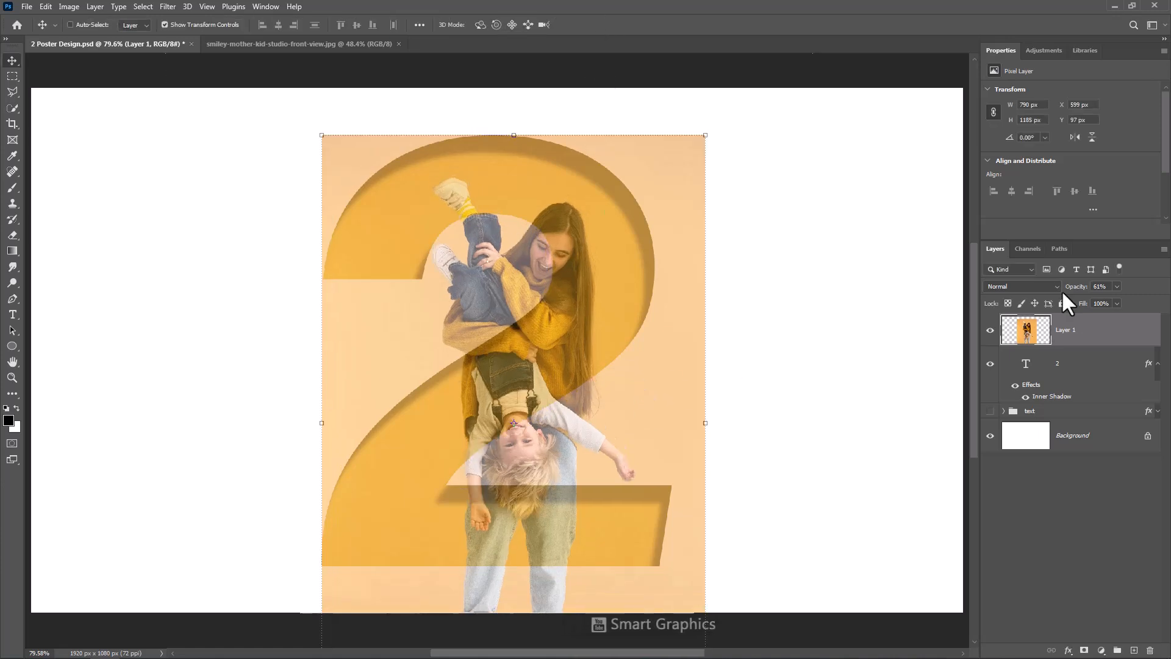
- Restore the photo layer's opacity to 100% and clip it to the "2" text layer
{"action": "left_click_drag", "start_coordinate": [1076, 294], "coordinate": [1126, 303]}
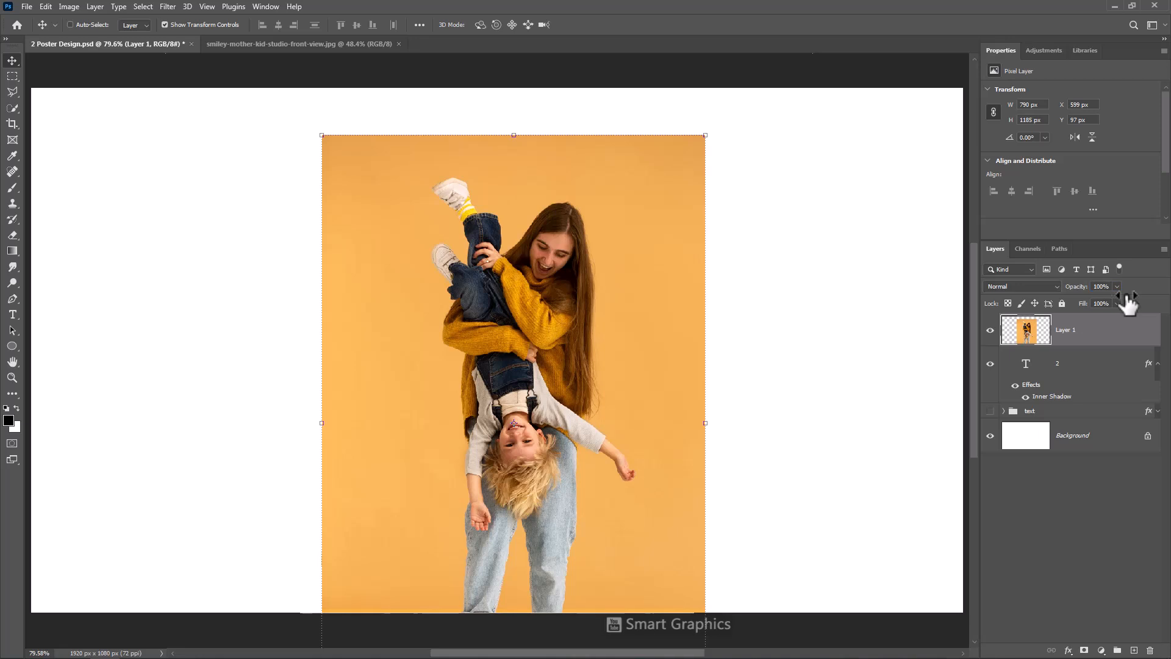
{"action": "right_click", "coordinate": [1101, 340]}
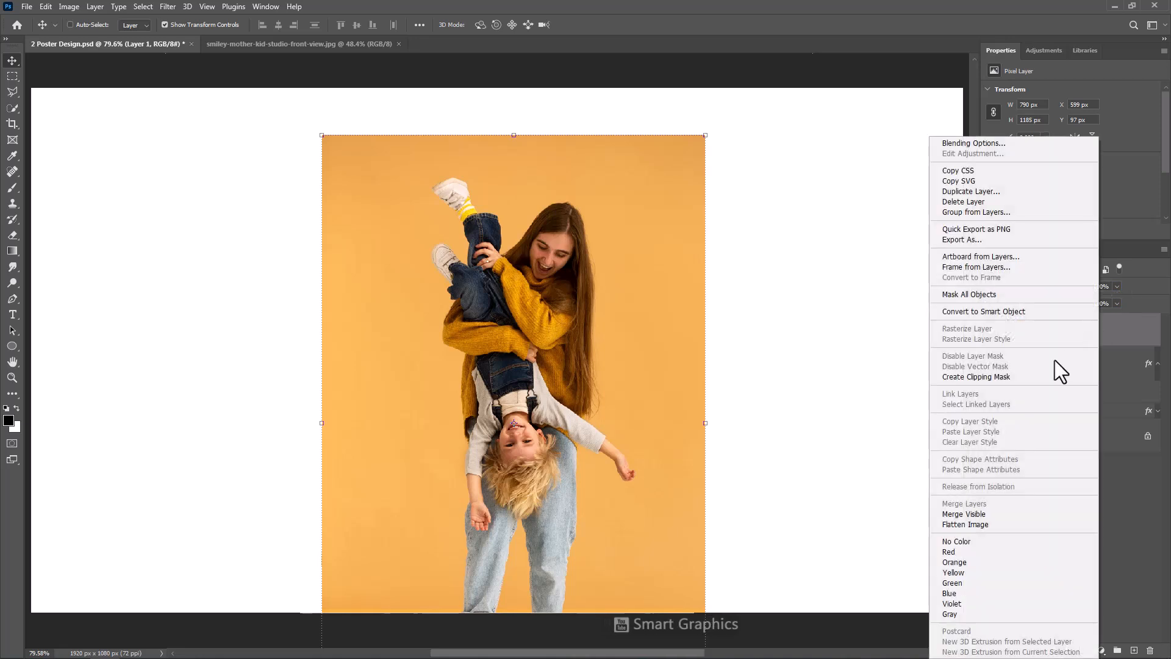
{"action": "left_click", "coordinate": [962, 377]}
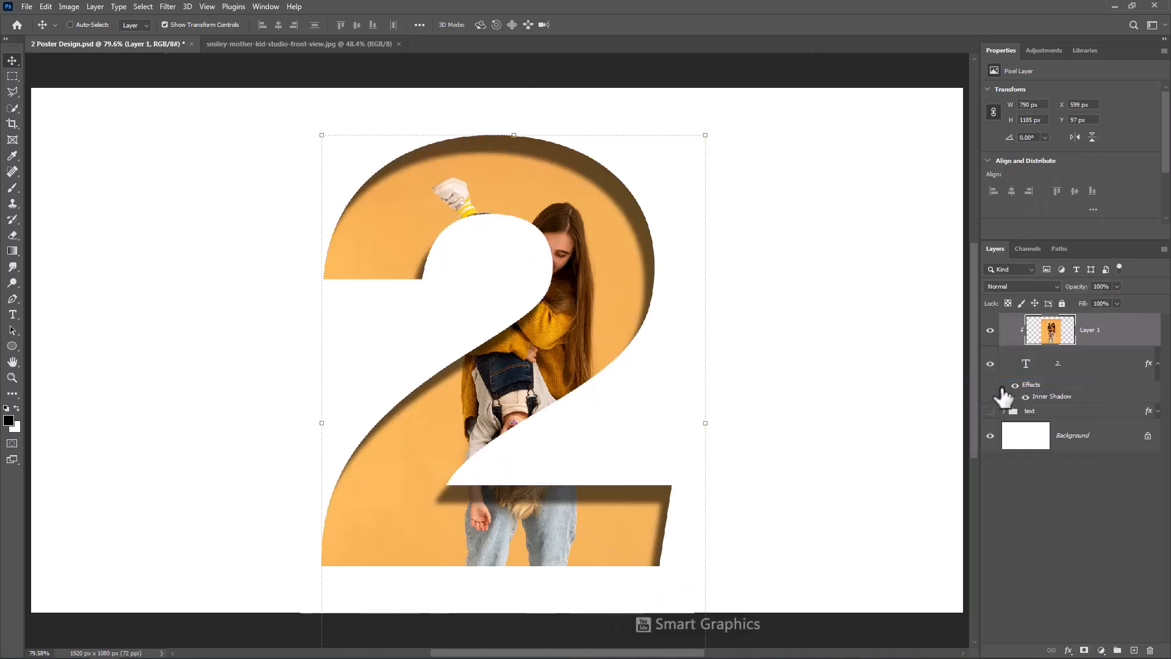
- Duplicate the clipped photo layer and lower the copy's opacity to 86%
{"action": "key", "text": "ctrl+j"}
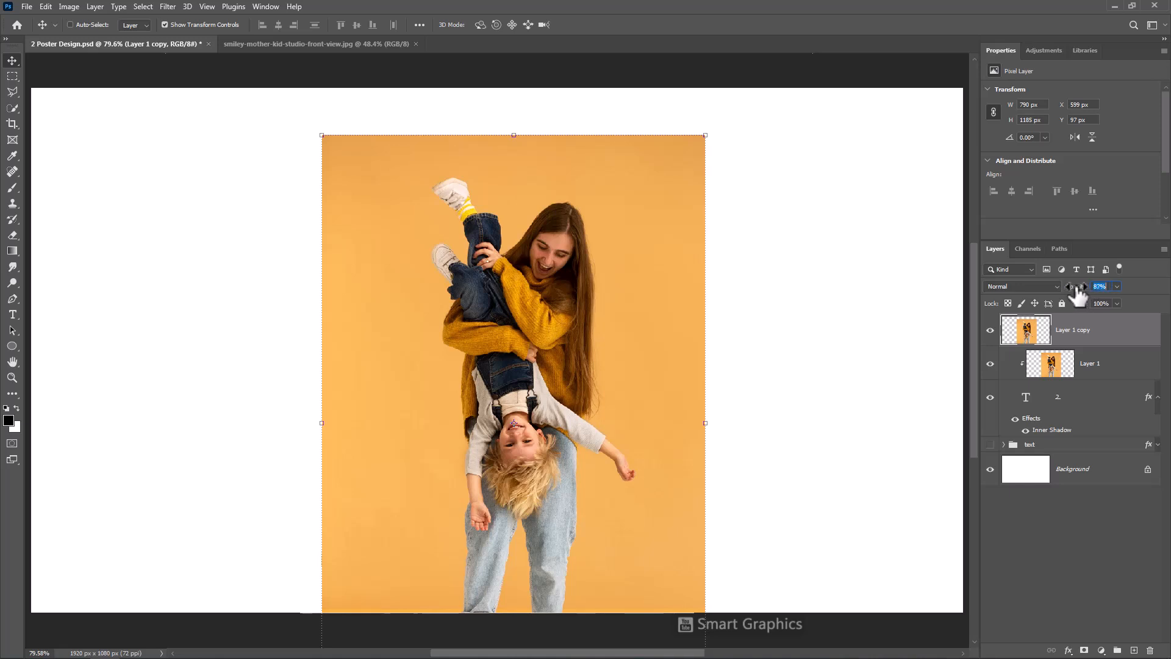
{"action": "left_click_drag", "start_coordinate": [1085, 295], "coordinate": [1076, 290]}
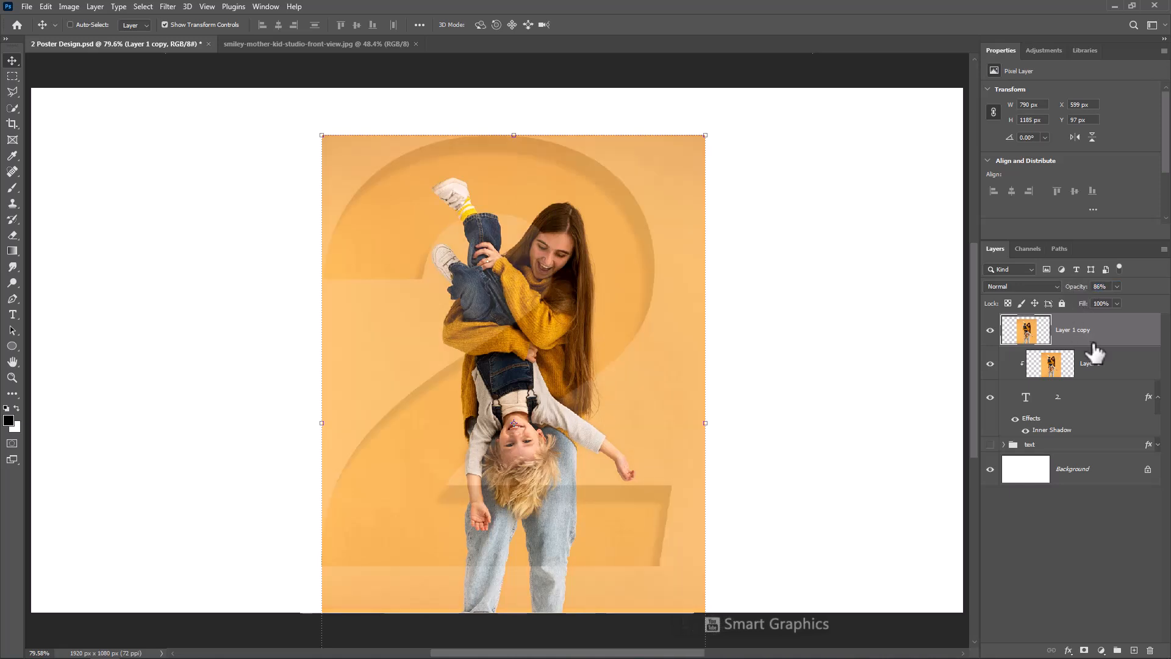
- With the Pen tool in Path mode, trace around the child's palm-side arm over the jeans and begin outlining the hair
{"action": "left_click_drag", "start_coordinate": [539, 497], "coordinate": [520, 471]}
{"action": "scroll", "coordinate": [518, 466], "scroll_direction": "up", "scroll_amount": 5}
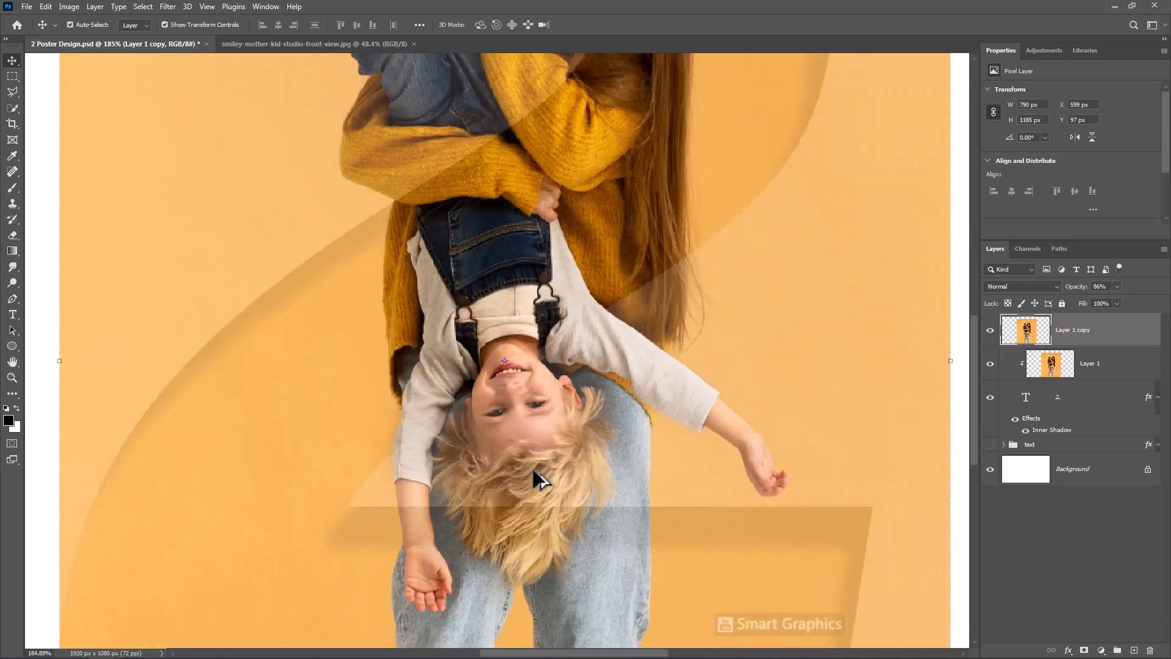
{"action": "scroll", "coordinate": [561, 388], "scroll_direction": "up", "scroll_amount": 2}
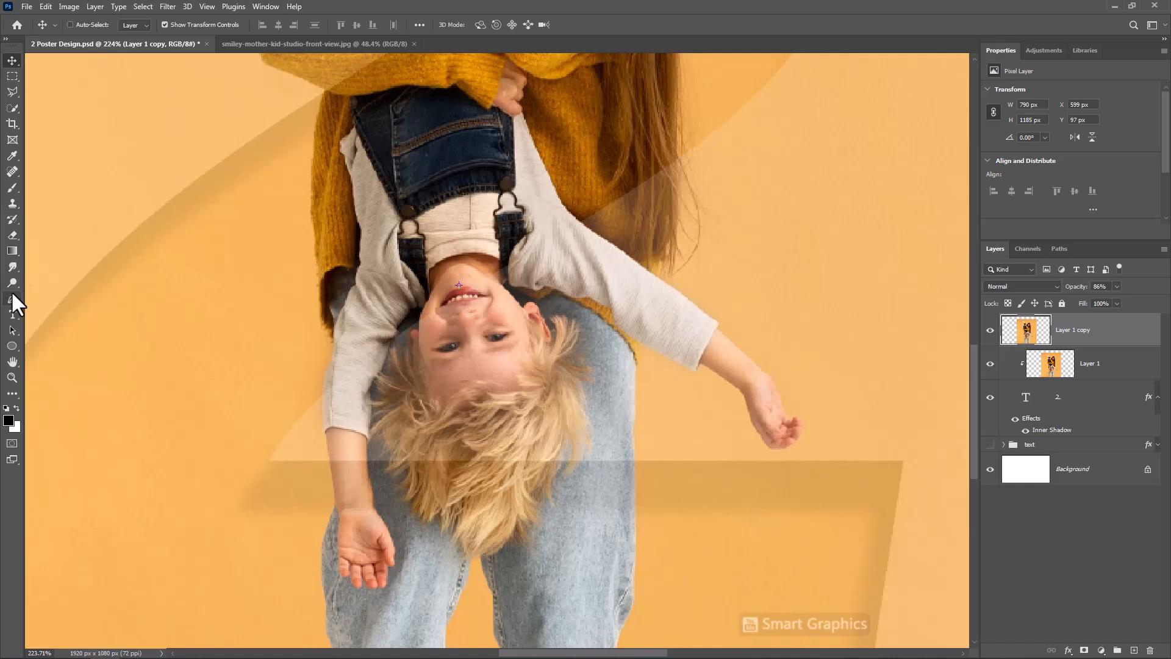
{"action": "left_click", "coordinate": [13, 299]}
{"action": "left_click", "coordinate": [101, 25]}
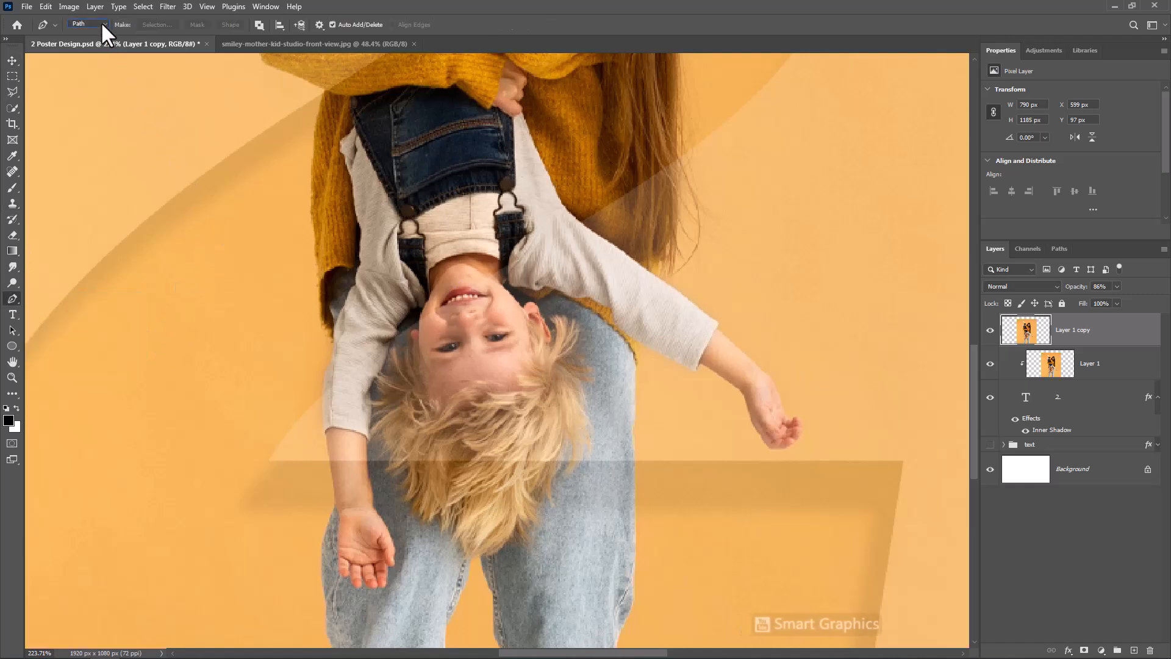
{"action": "left_click", "coordinate": [82, 44]}
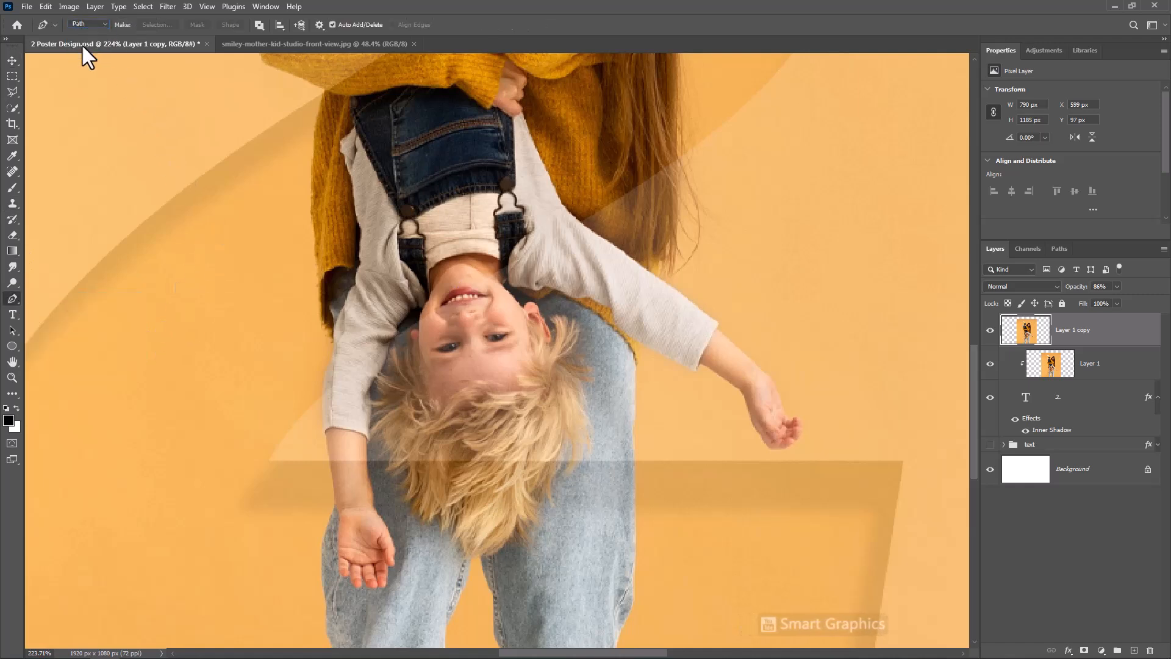
{"action": "left_click", "coordinate": [335, 346]}
{"action": "left_click_drag", "start_coordinate": [323, 433], "coordinate": [331, 469]}
{"action": "left_click", "coordinate": [323, 433], "text": "alt"}
{"action": "left_click", "coordinate": [326, 436]}
{"action": "left_click", "coordinate": [336, 502]}
{"action": "left_click", "coordinate": [373, 497]}
{"action": "left_click", "coordinate": [367, 461]}
{"action": "left_click", "coordinate": [367, 438]}
{"action": "left_click", "coordinate": [374, 460]}
{"action": "left_click", "coordinate": [385, 486]}
{"action": "left_click", "coordinate": [405, 512]}
{"action": "left_click", "coordinate": [428, 529]}
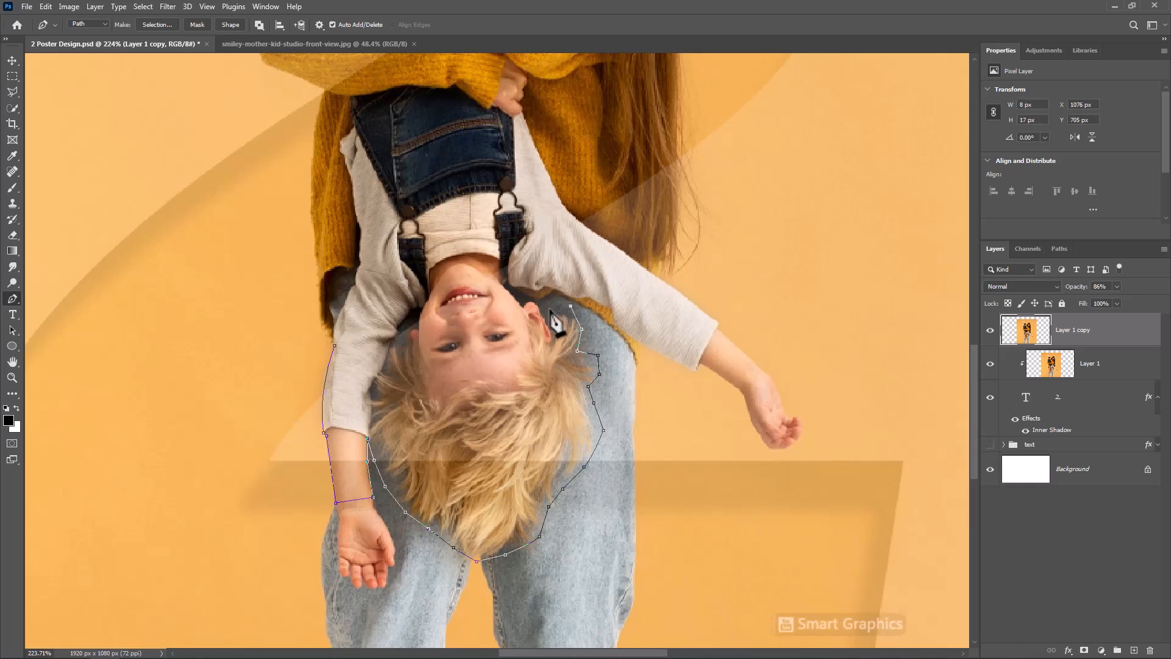
- Continue the path past the child's ear and neck, along the underside of the outstretched arm to the hand
{"action": "left_click", "coordinate": [506, 282]}
{"action": "left_click", "coordinate": [539, 299]}
{"action": "left_click", "coordinate": [613, 313]}
{"action": "left_click", "coordinate": [645, 345]}
{"action": "left_click", "coordinate": [693, 369]}
{"action": "left_click", "coordinate": [739, 388]}
{"action": "left_click", "coordinate": [758, 431]}
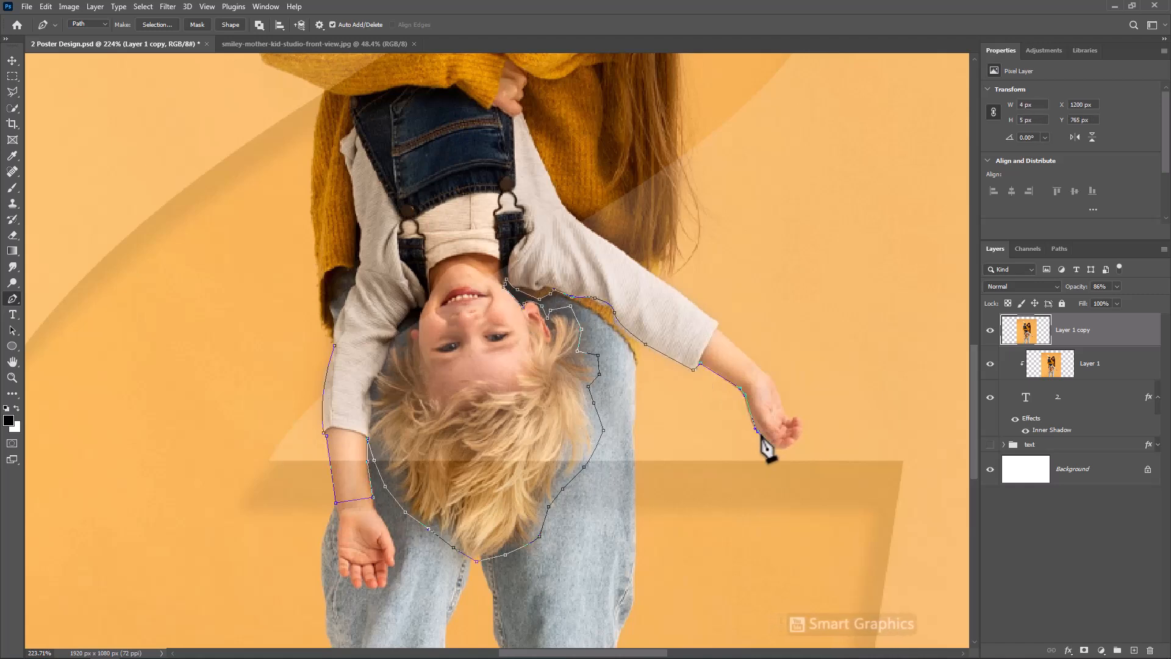
- Trace around the outstretched hand, back along the upper side of the arm and across the chest, and close the path
{"action": "left_click", "coordinate": [801, 429]}
{"action": "left_click", "coordinate": [771, 378]}
{"action": "left_click", "coordinate": [717, 324]}
{"action": "left_click", "coordinate": [648, 274]}
{"action": "left_click", "coordinate": [616, 247]}
{"action": "left_click", "coordinate": [575, 216]}
{"action": "left_click", "coordinate": [516, 199]}
{"action": "left_click", "coordinate": [391, 213]}
{"action": "left_click", "coordinate": [344, 280]}
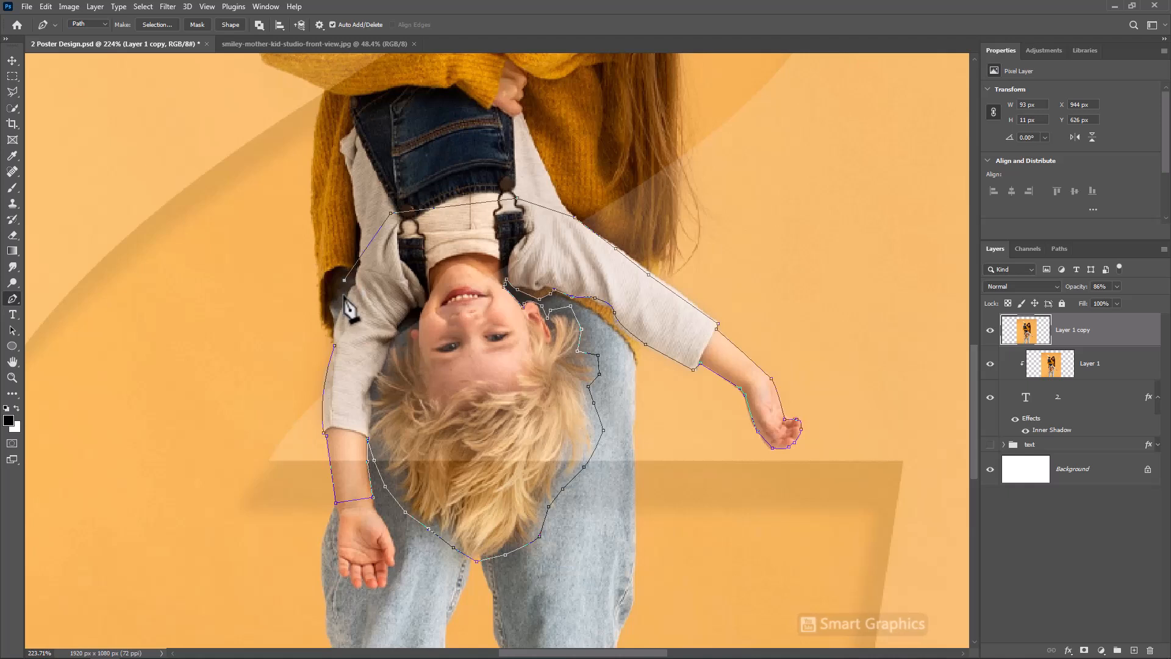
{"action": "left_click", "coordinate": [334, 347]}
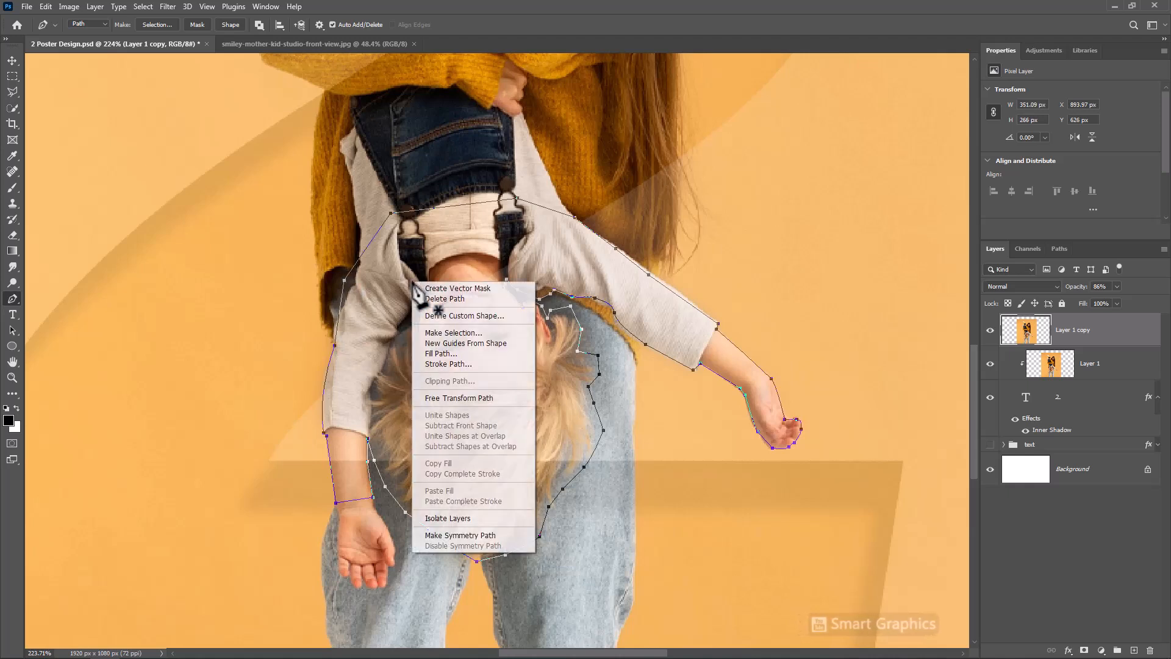
- Convert the closed path into a new anti-aliased selection with a 0-pixel feather radius
{"action": "right_click", "coordinate": [413, 283]}
{"action": "left_click", "coordinate": [425, 334]}
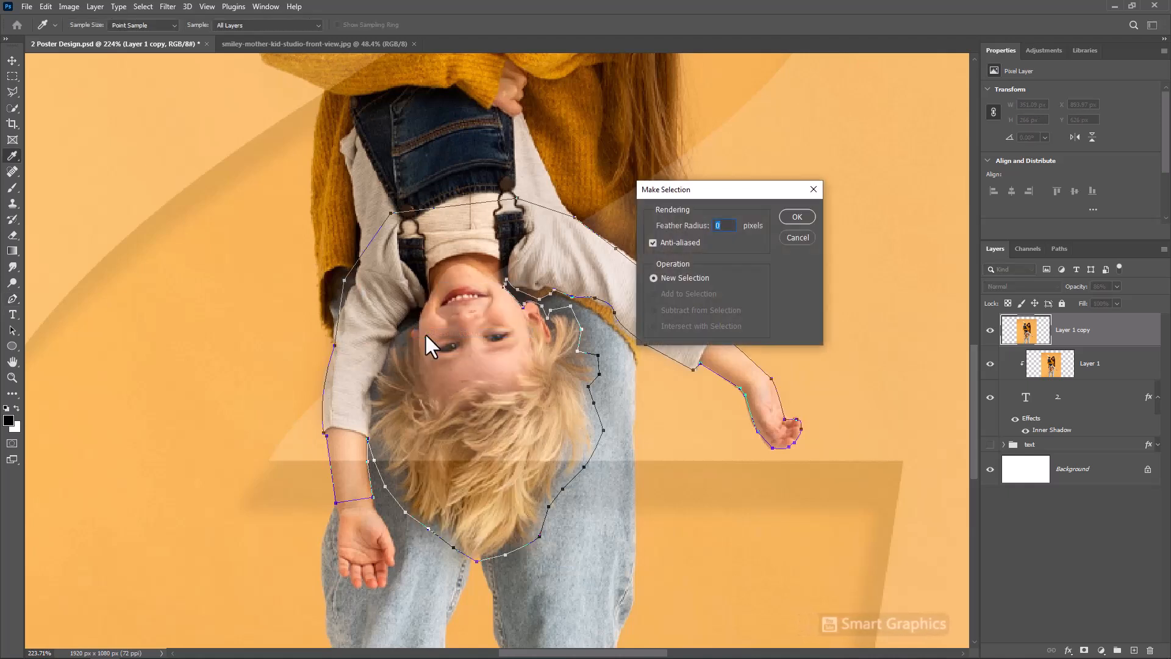
{"action": "left_click", "coordinate": [800, 216]}
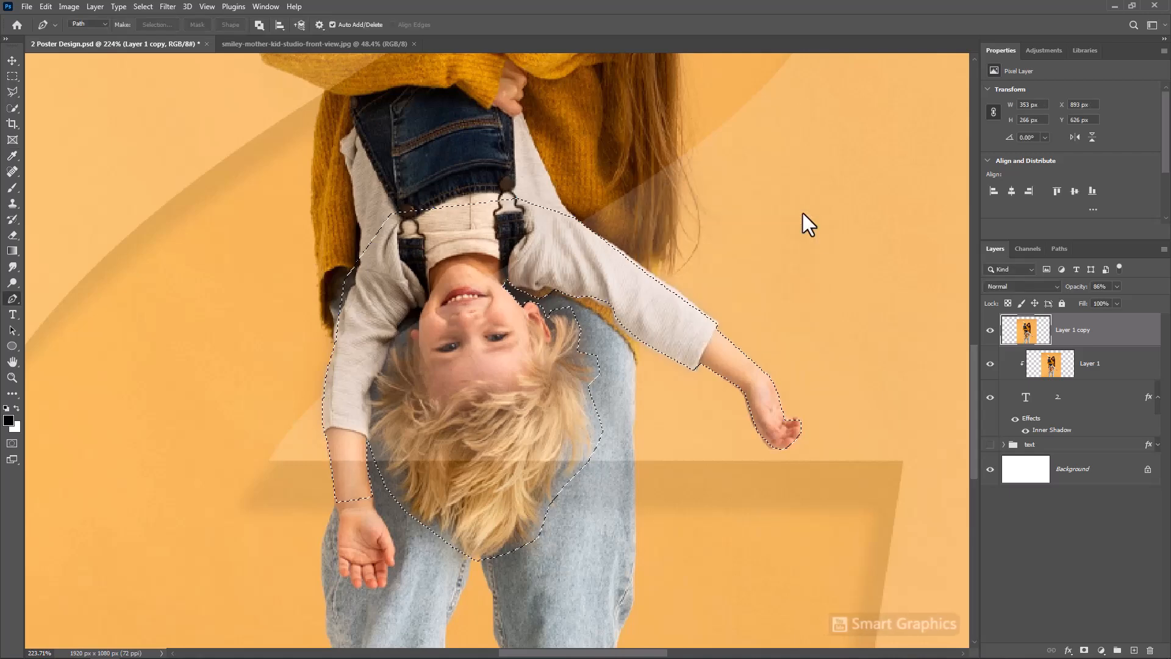
- Restore the copied photo layer's opacity to 100% and add a layer mask from the selection
{"action": "left_click_drag", "start_coordinate": [1071, 289], "coordinate": [1144, 295]}
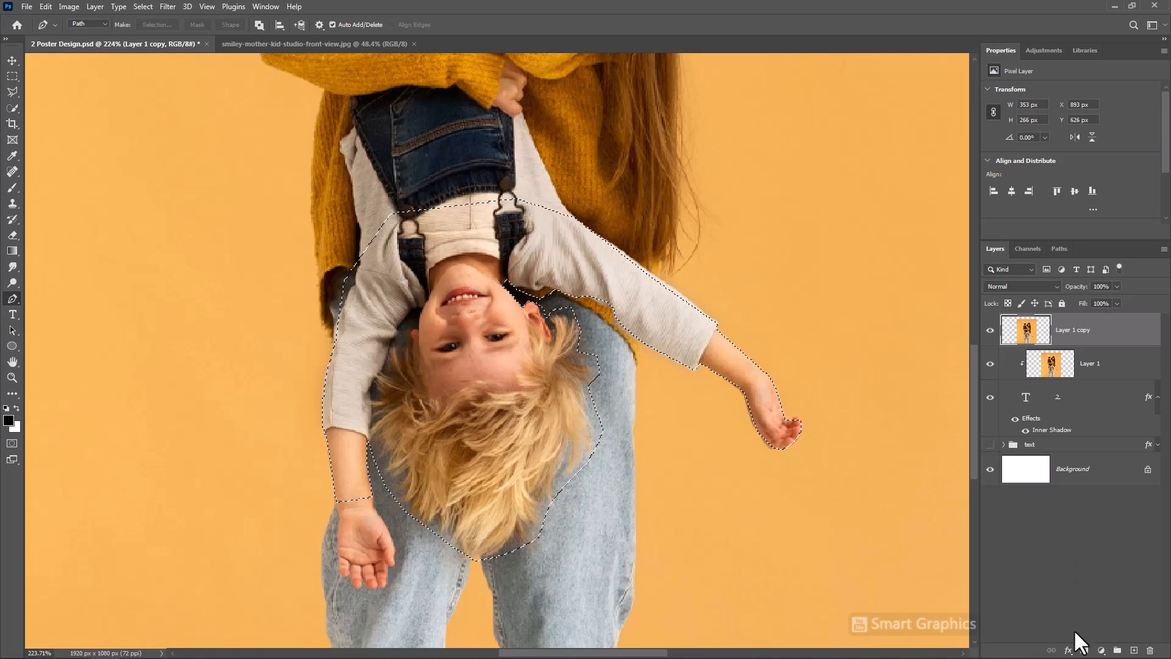
{"action": "left_click", "coordinate": [1084, 650]}
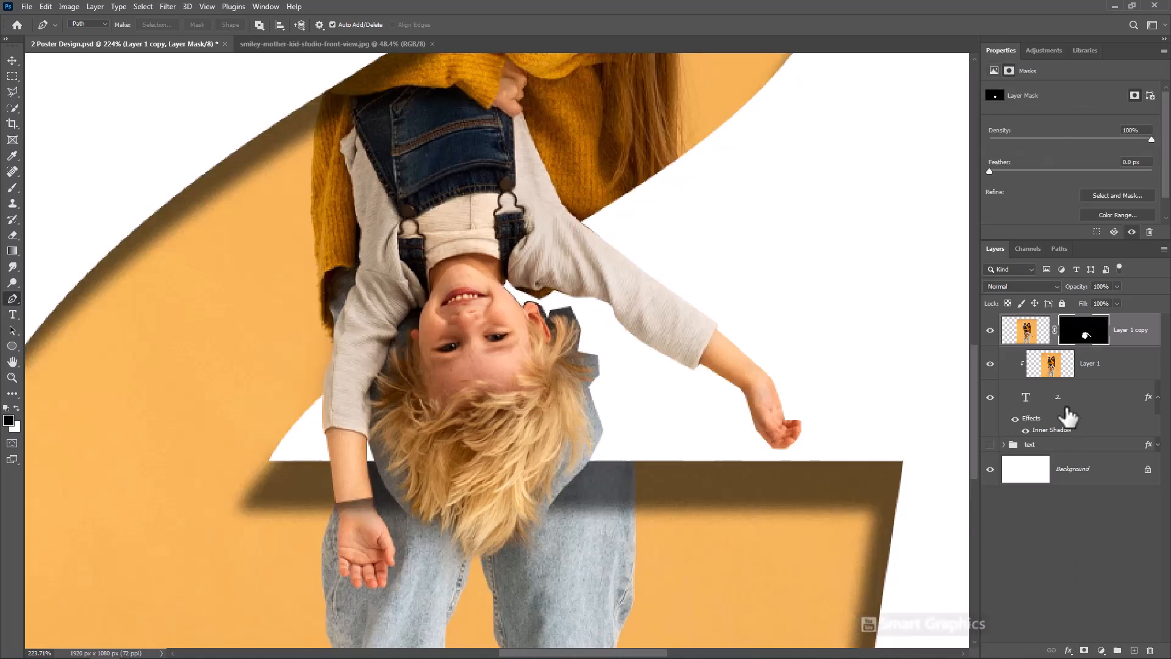
- Open the copied layer's mask in Select and Mask and refine the edges of the child's hair with the Refine Edge Brush
{"action": "right_click", "coordinate": [1084, 329]}
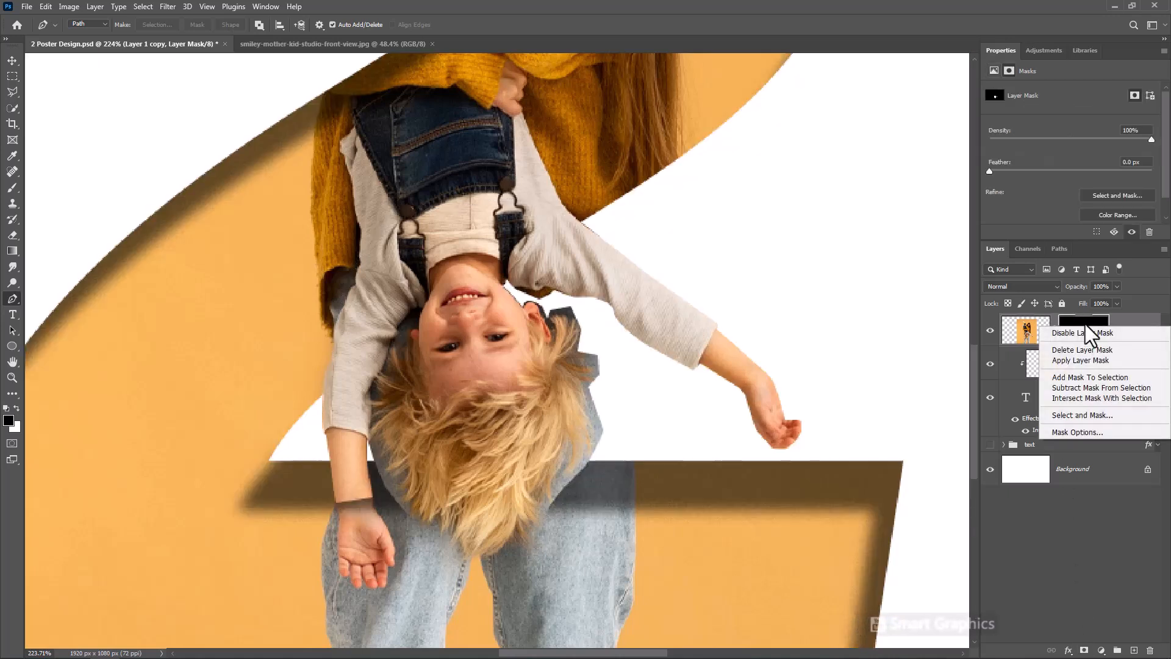
{"action": "left_click", "coordinate": [1081, 415]}
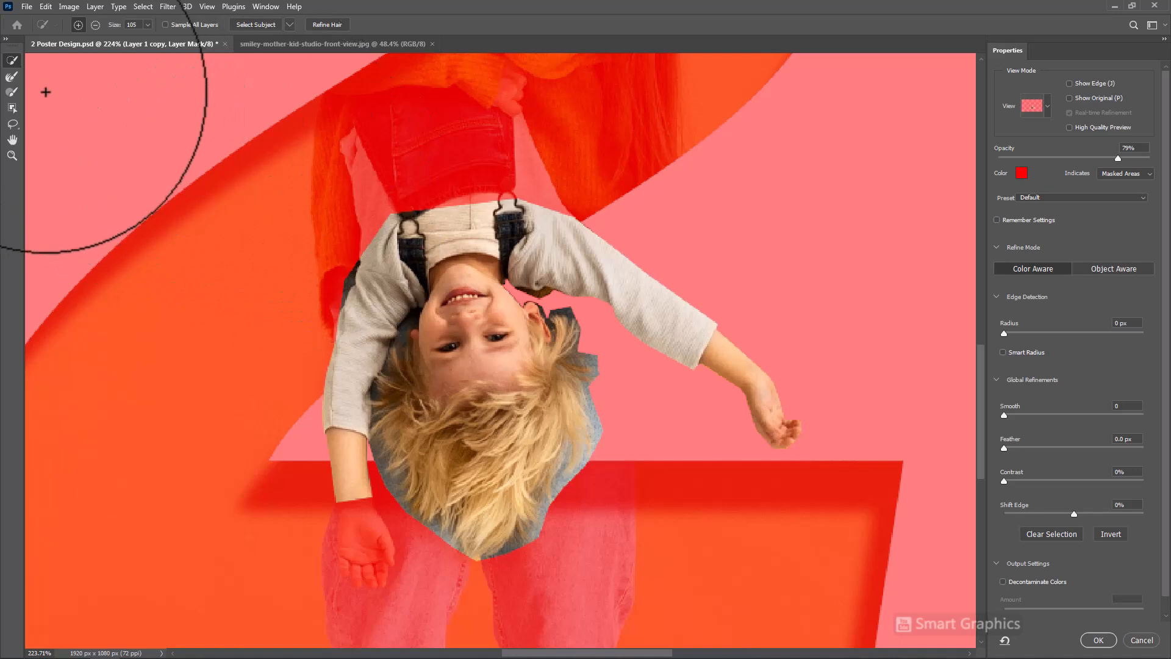
{"action": "left_click", "coordinate": [11, 77]}
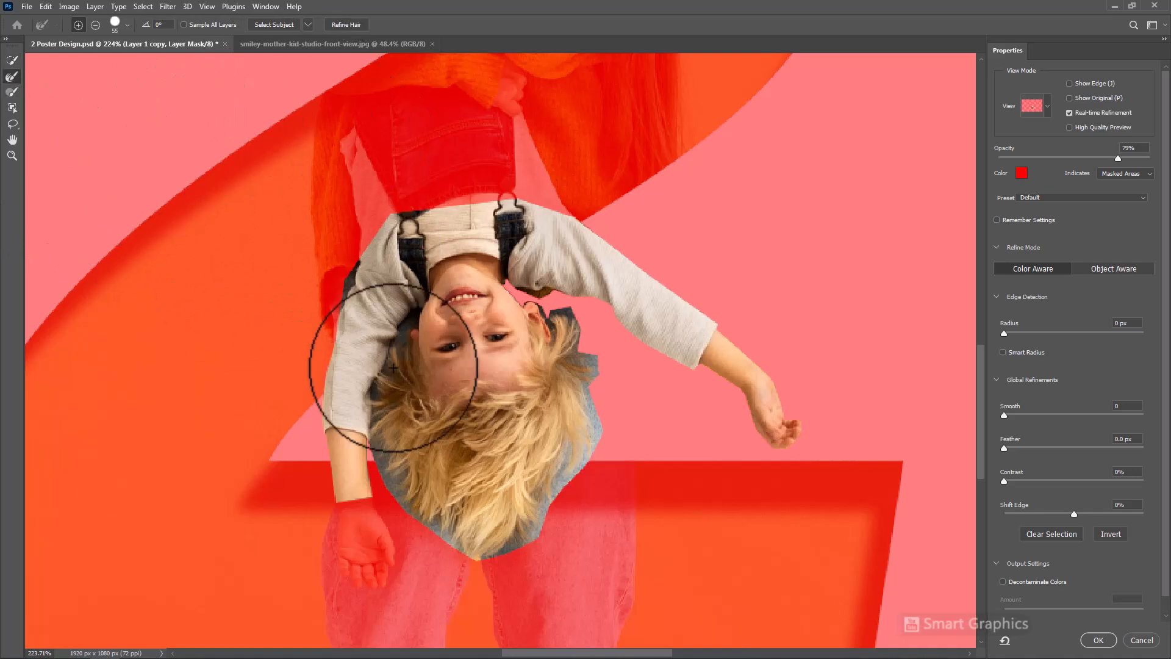
{"action": "mouse_move", "coordinate": [554, 464]}
{"action": "left_mouse_down"}
{"action": "mouse_move", "coordinate": [518, 465]}
{"action": "mouse_move", "coordinate": [526, 451]}
{"action": "left_mouse_up"}
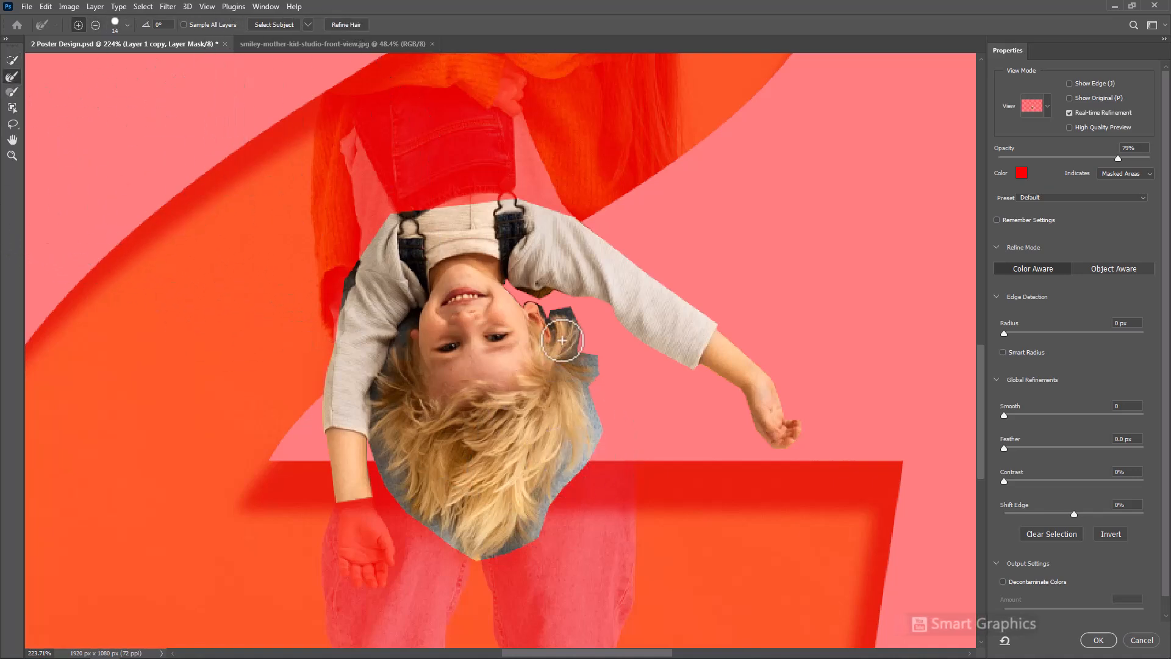
{"action": "mouse_move", "coordinate": [551, 315]}
{"action": "left_mouse_down"}
{"action": "mouse_move", "coordinate": [587, 384]}
{"action": "mouse_move", "coordinate": [559, 333]}
{"action": "mouse_move", "coordinate": [593, 394]}
{"action": "mouse_move", "coordinate": [594, 436]}
{"action": "mouse_move", "coordinate": [591, 415]}
{"action": "mouse_move", "coordinate": [531, 532]}
{"action": "mouse_move", "coordinate": [471, 556]}
{"action": "mouse_move", "coordinate": [452, 525]}
{"action": "mouse_move", "coordinate": [544, 501]}
{"action": "mouse_move", "coordinate": [448, 566]}
{"action": "mouse_move", "coordinate": [381, 447]}
{"action": "mouse_move", "coordinate": [387, 410]}
{"action": "mouse_move", "coordinate": [382, 447]}
{"action": "mouse_move", "coordinate": [407, 499]}
{"action": "mouse_move", "coordinate": [391, 479]}
{"action": "mouse_move", "coordinate": [376, 391]}
{"action": "mouse_move", "coordinate": [412, 318]}
{"action": "left_mouse_up"}
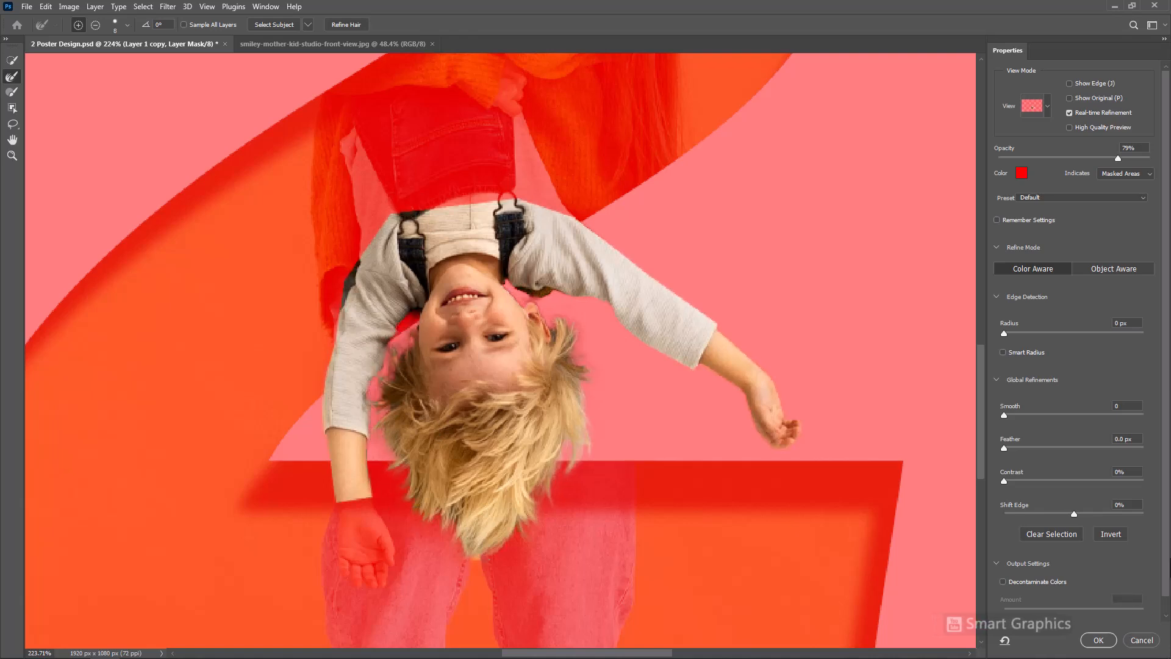
- Output the refined selection to Layer Mask and apply it
{"action": "scroll", "coordinate": [1113, 594], "scroll_direction": "down", "scroll_amount": 1}
{"action": "left_click", "coordinate": [1100, 611]}
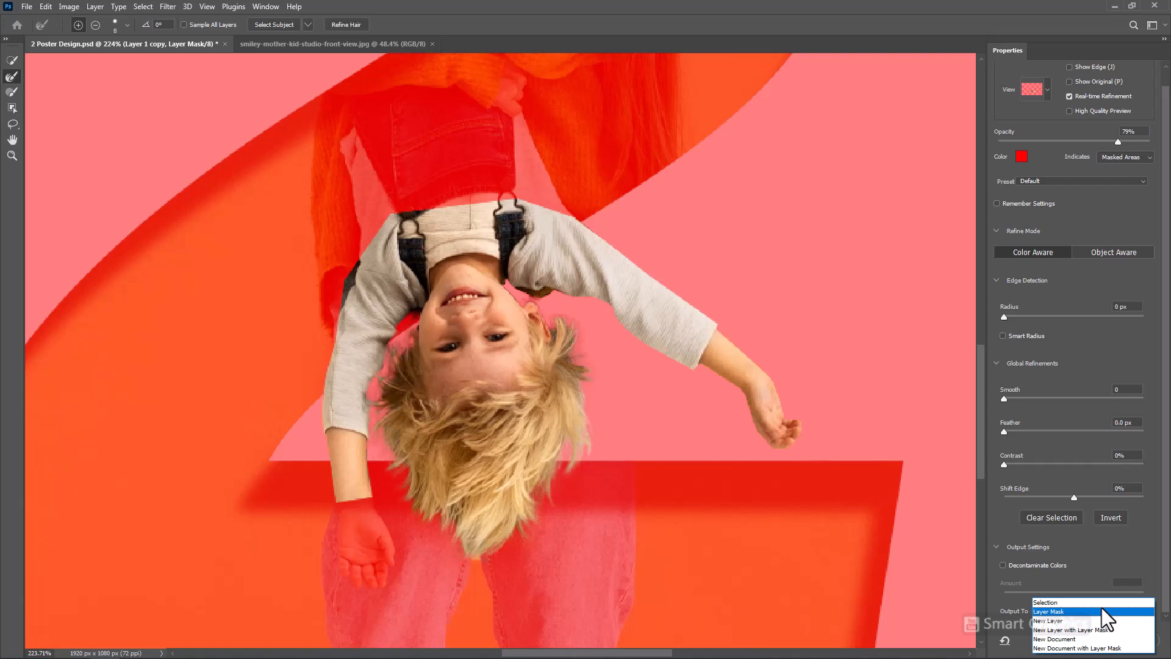
{"action": "left_click", "coordinate": [1063, 611]}
{"action": "left_click", "coordinate": [1097, 639]}
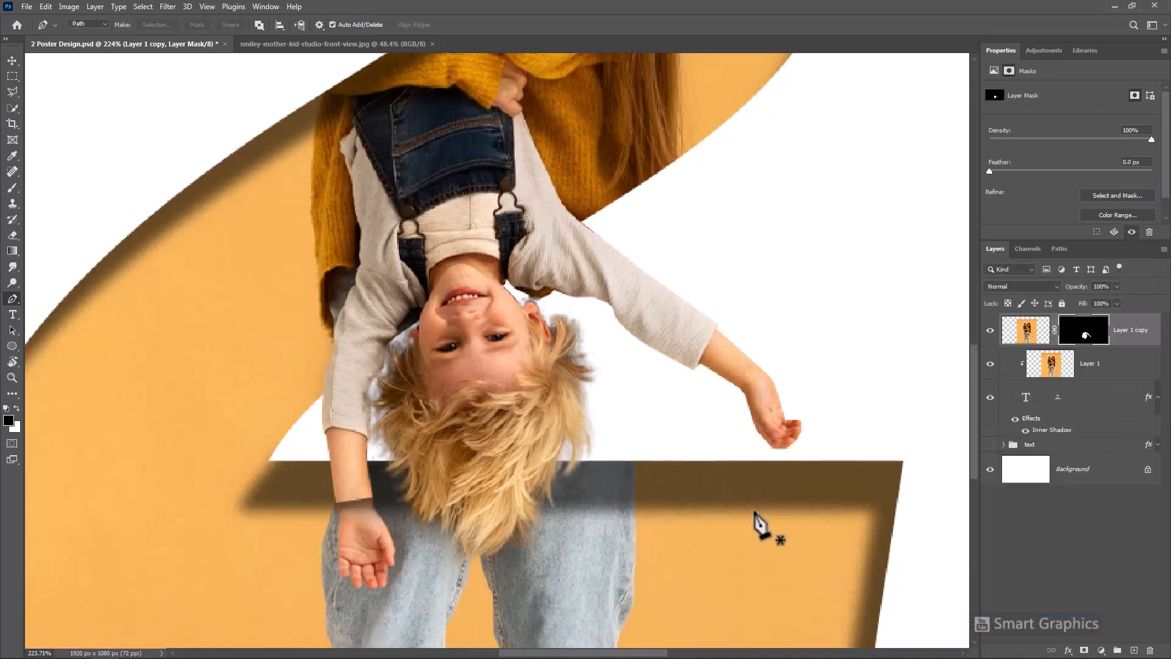
- Paint white on the mask over the child's shadowed wrist and hand with a 22 px Hard Round brush at 100% flow
{"action": "left_click", "coordinate": [11, 188]}
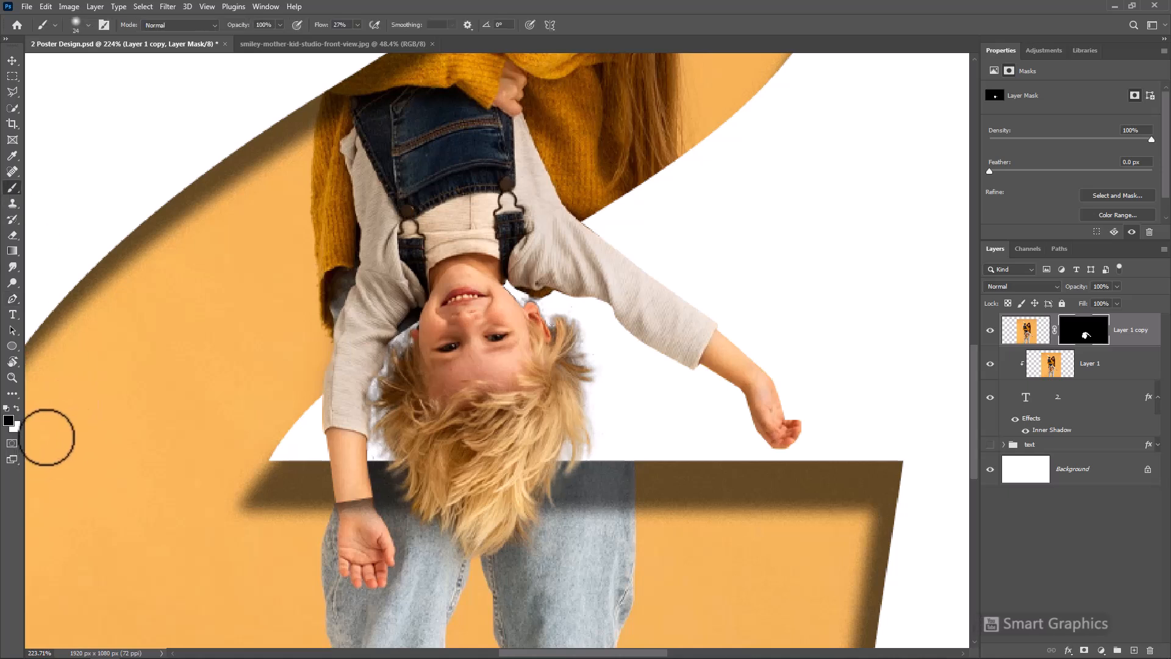
{"action": "right_click", "coordinate": [422, 499], "text": "alt"}
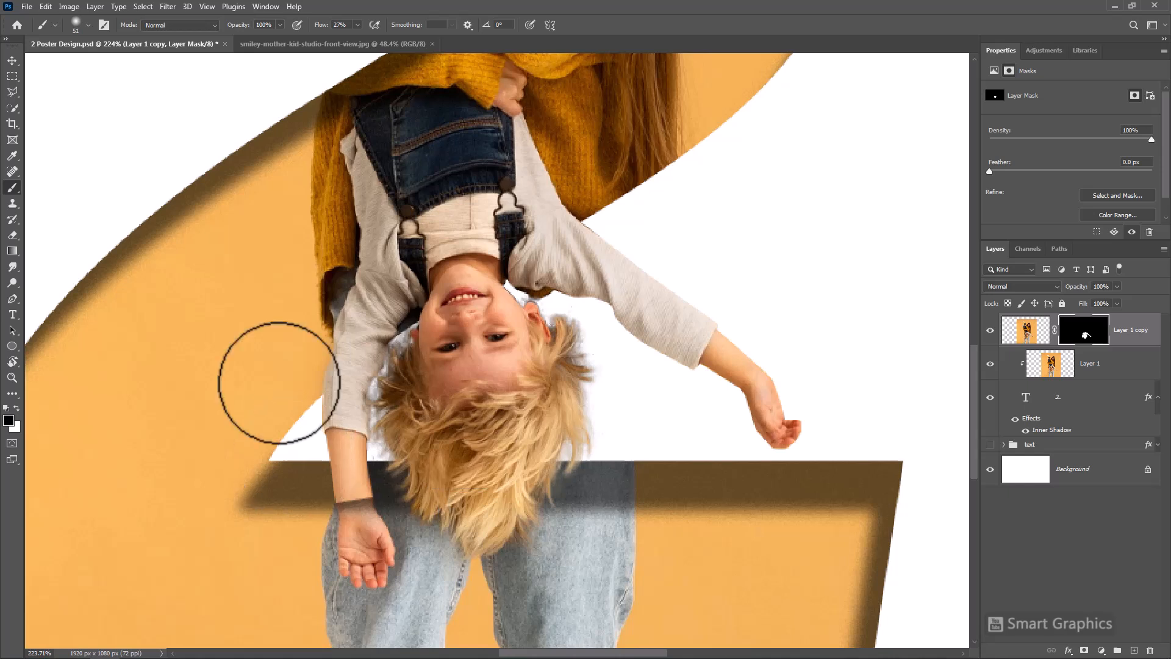
{"action": "left_click_drag", "start_coordinate": [317, 26], "coordinate": [342, 28]}
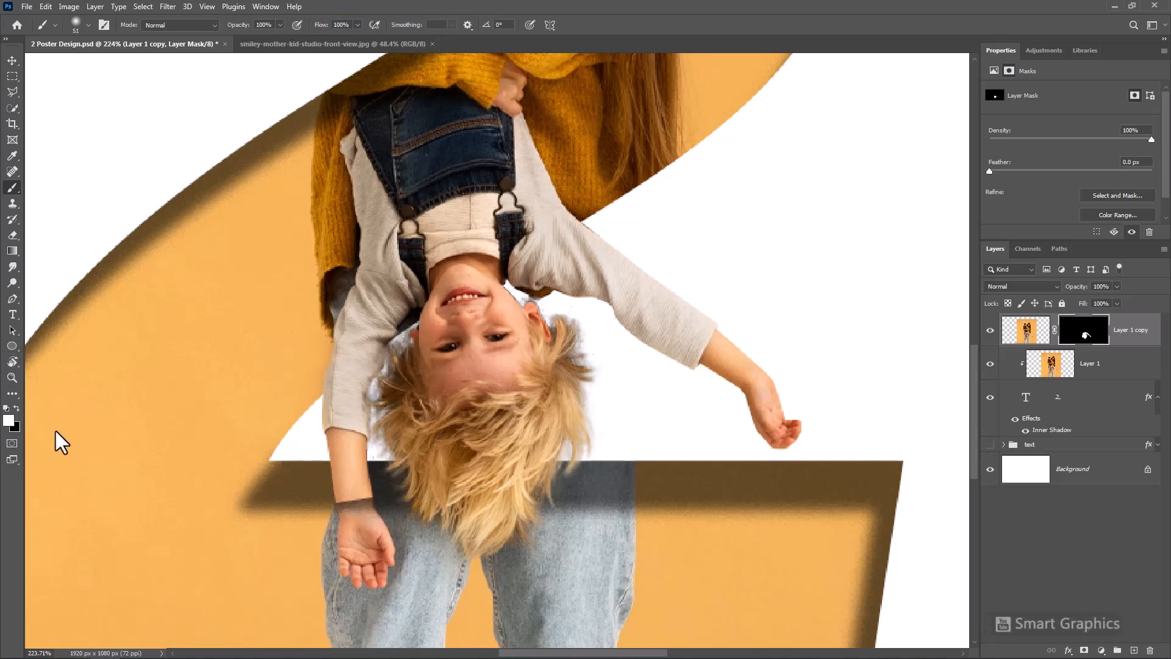
{"action": "right_click", "coordinate": [344, 505]}
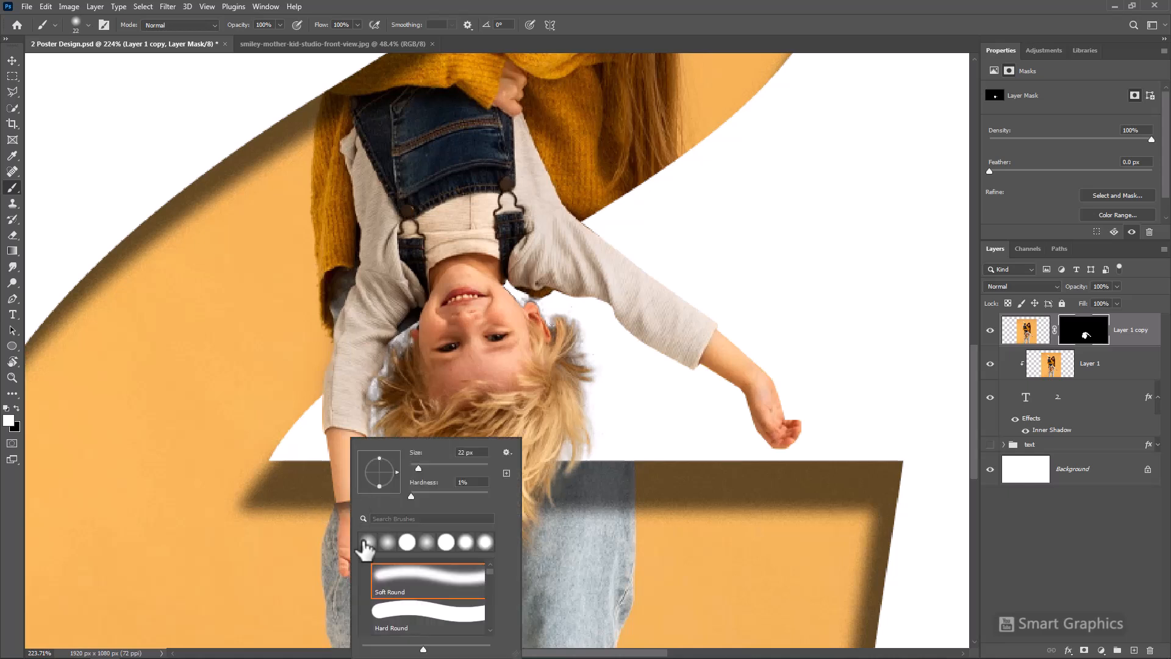
{"action": "double_click", "coordinate": [405, 609]}
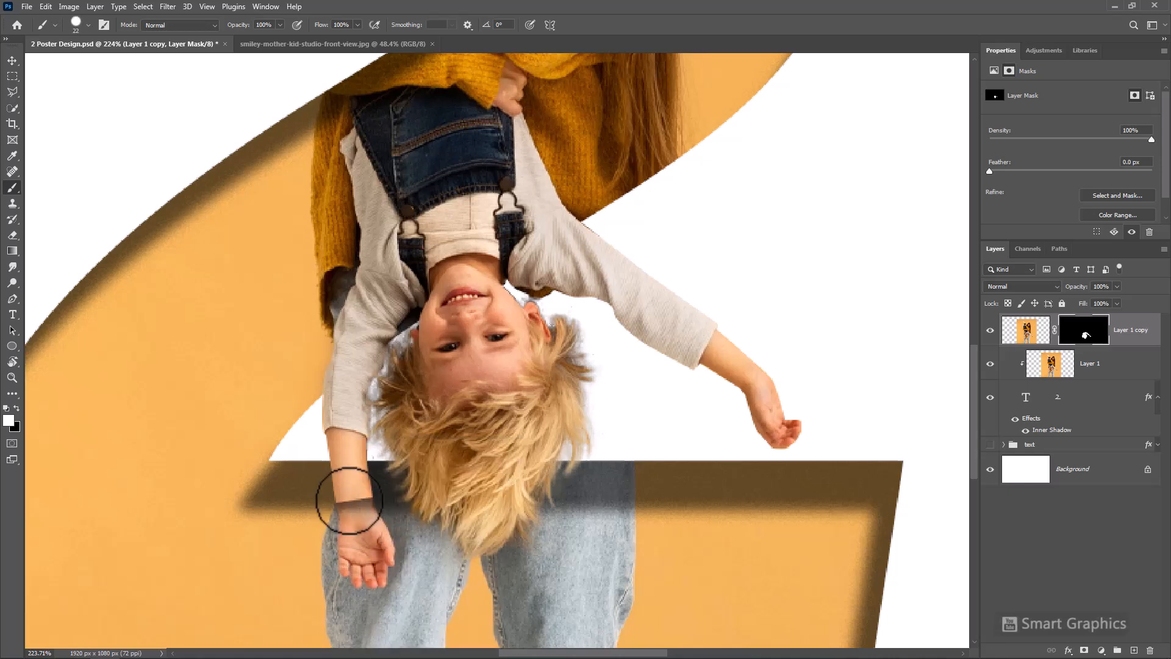
{"action": "mouse_move", "coordinate": [350, 500]}
{"action": "left_mouse_down"}
{"action": "mouse_move", "coordinate": [353, 538]}
{"action": "mouse_move", "coordinate": [349, 500]}
{"action": "mouse_move", "coordinate": [371, 558]}
{"action": "left_mouse_up"}
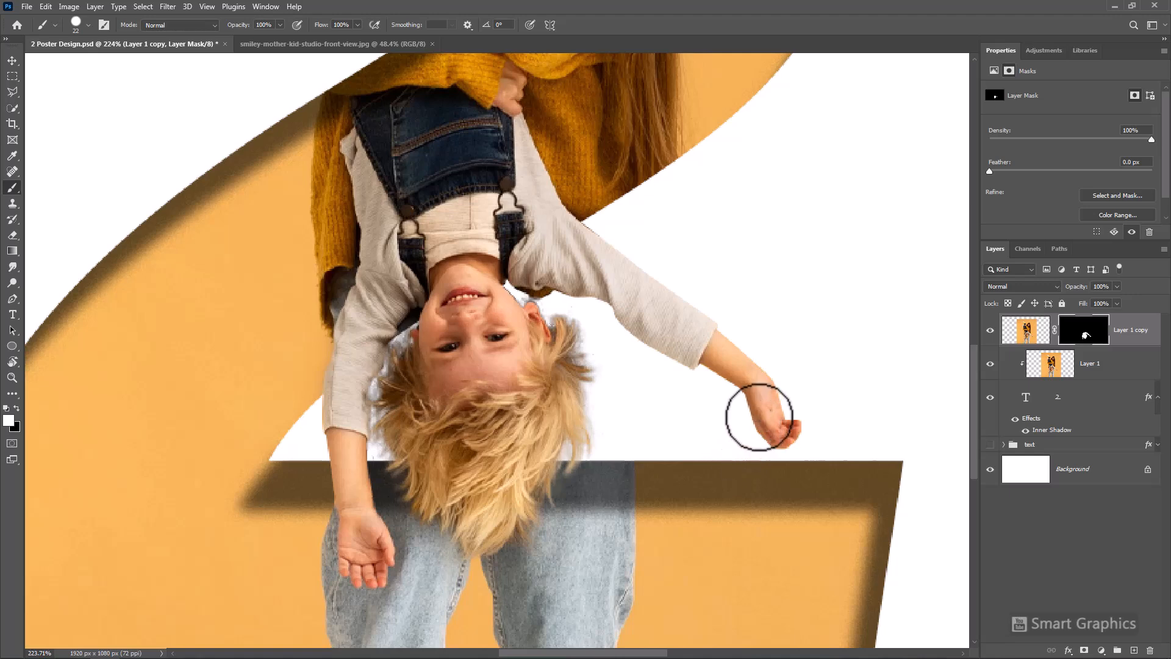
- Move the "text" group to the top of the layer stack, above the masked photo copy
{"action": "scroll", "coordinate": [702, 472], "scroll_direction": "down", "scroll_amount": 3}
{"action": "scroll", "coordinate": [702, 472], "scroll_direction": "down", "scroll_amount": 2}
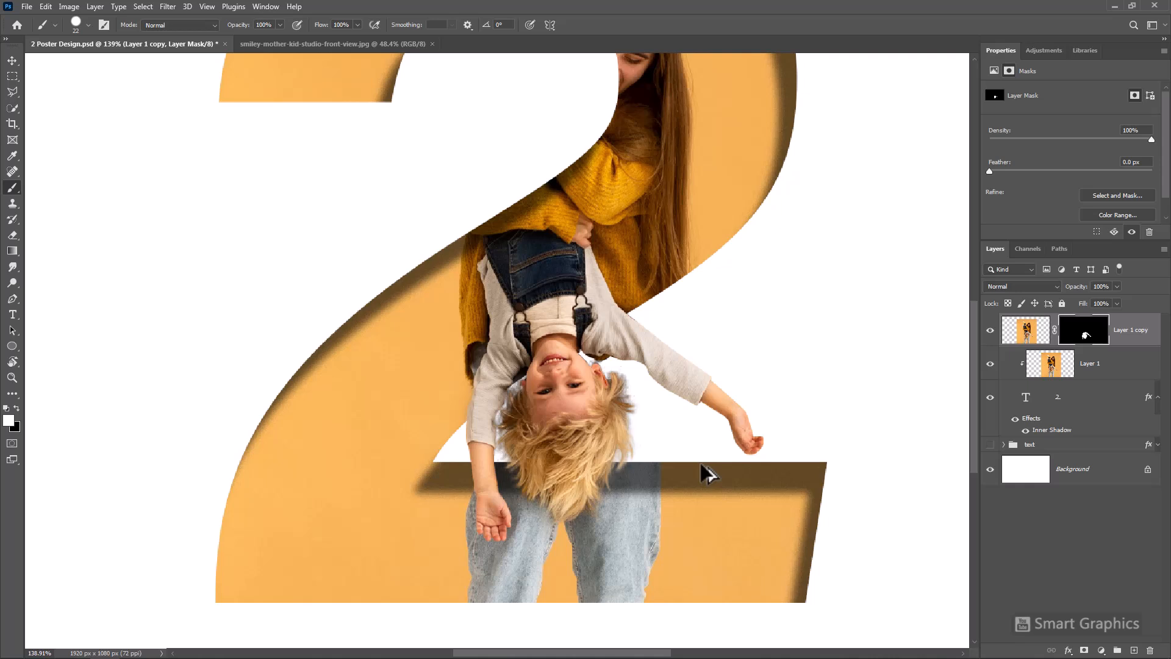
{"action": "scroll", "coordinate": [701, 465], "scroll_direction": "down", "scroll_amount": 6}
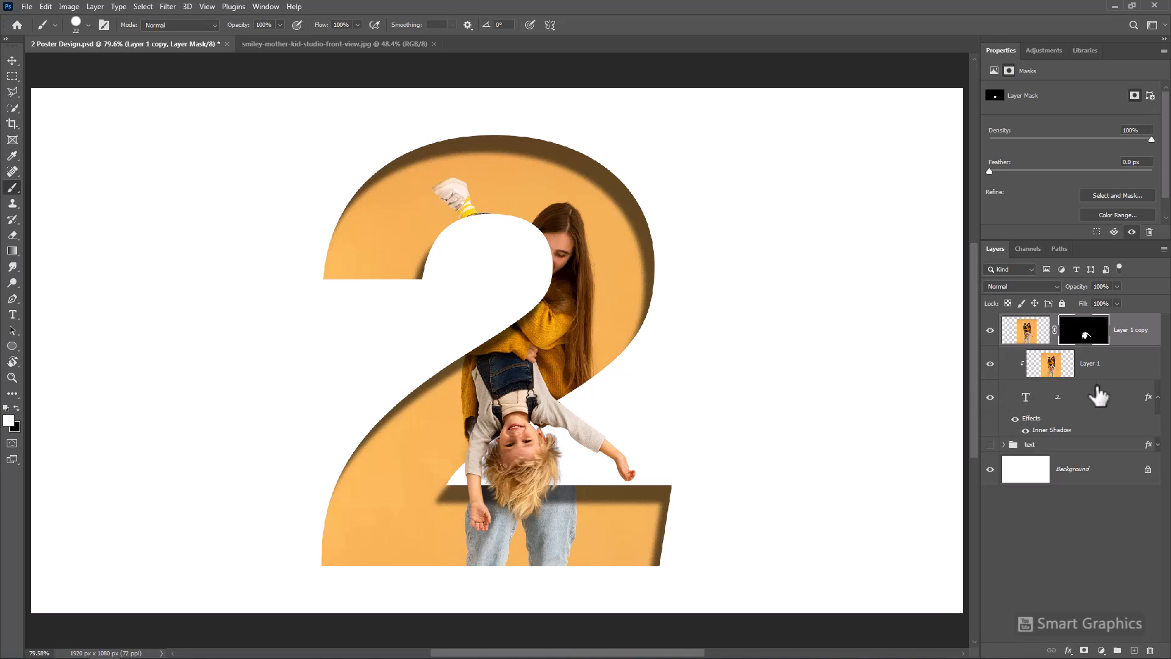
{"action": "left_click_drag", "start_coordinate": [1010, 447], "coordinate": [1054, 314]}
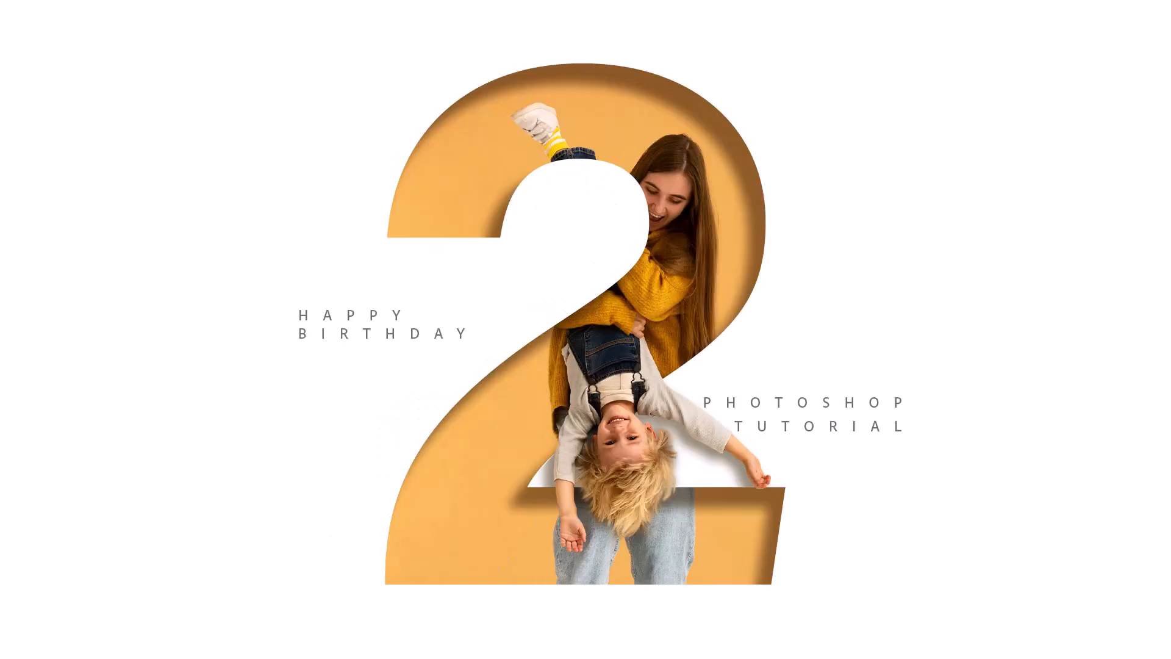